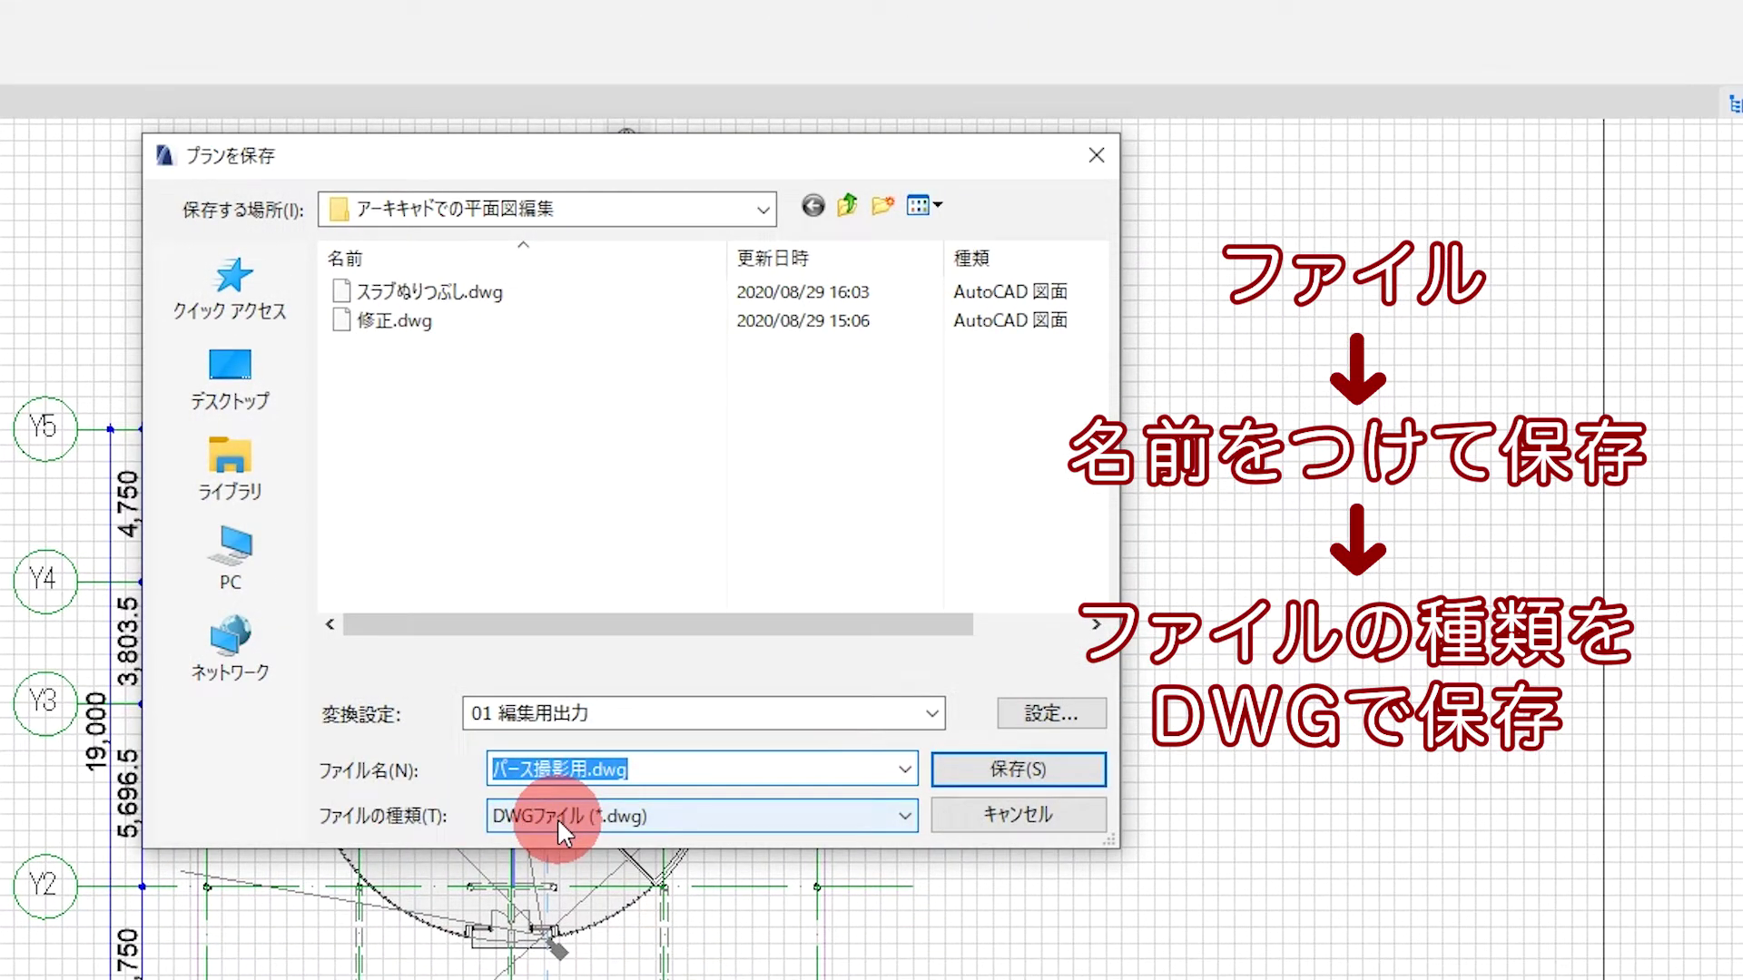
# - Save the plan in DWG (*.dwg) format as パース撮影用.dwg
pyautogui.click(1034, 769)
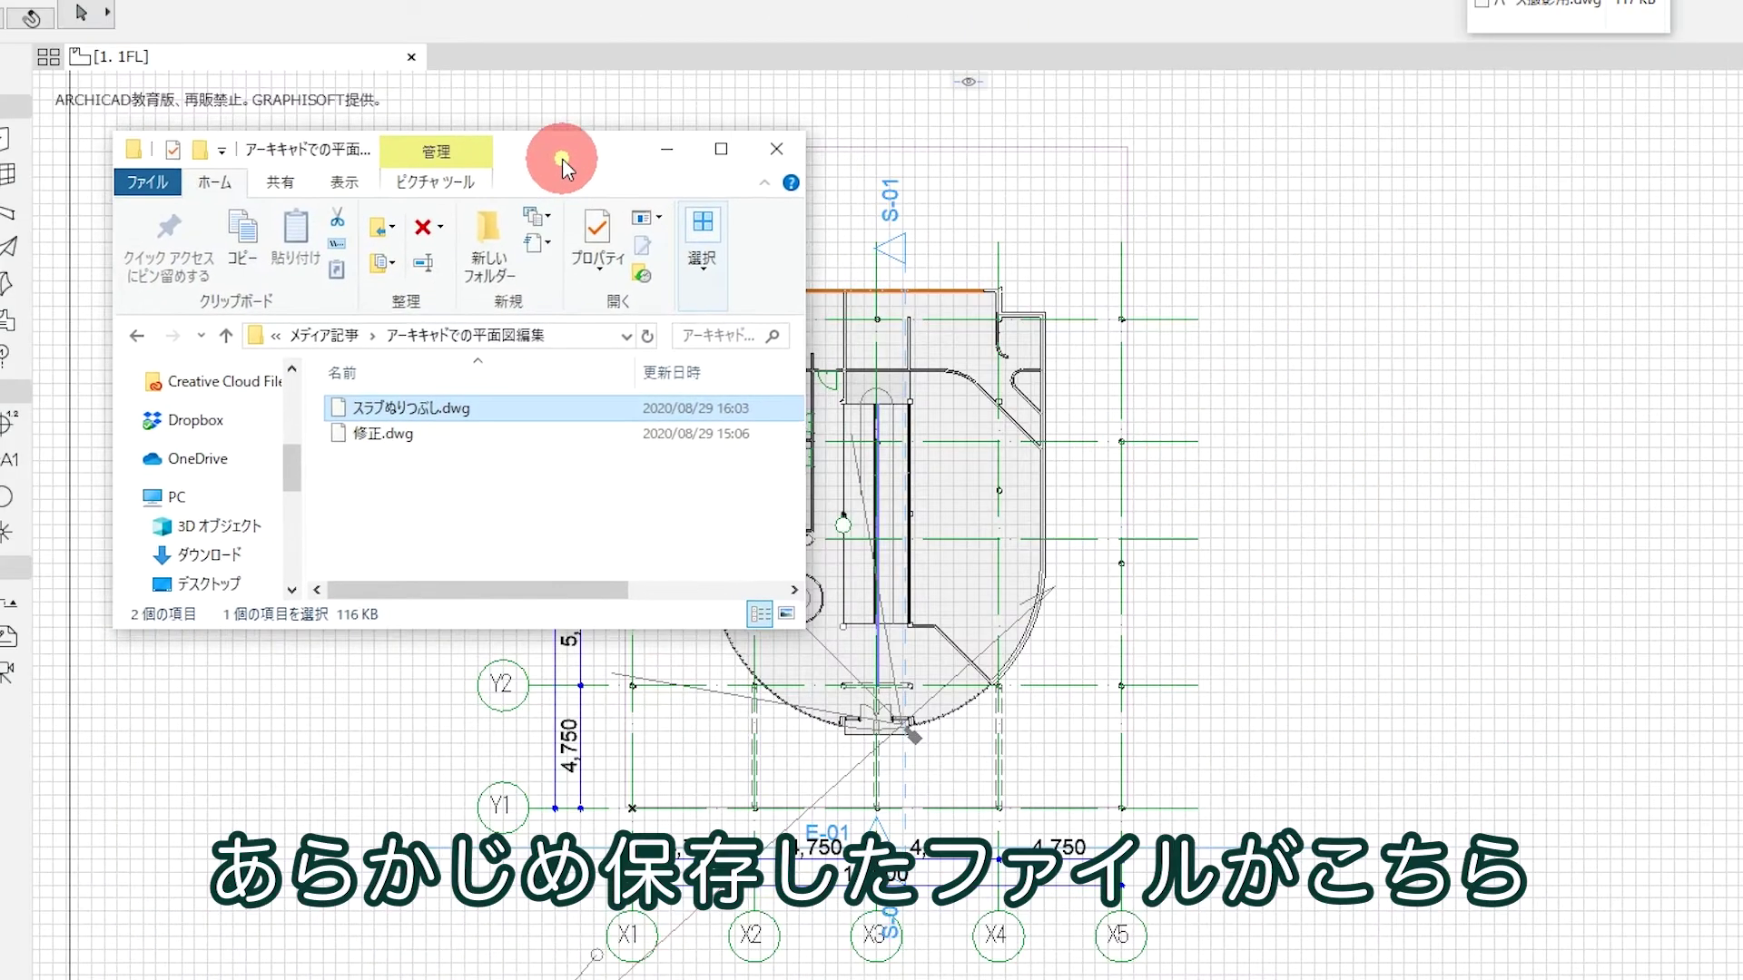
# - Open スラブぬりつぶし.dwg from File Explorer with ARCHICAD 23.0.0
pyautogui.moveTo(610, 222); pyautogui.dragTo(531, 135)
pyautogui.rightClick(448, 377)
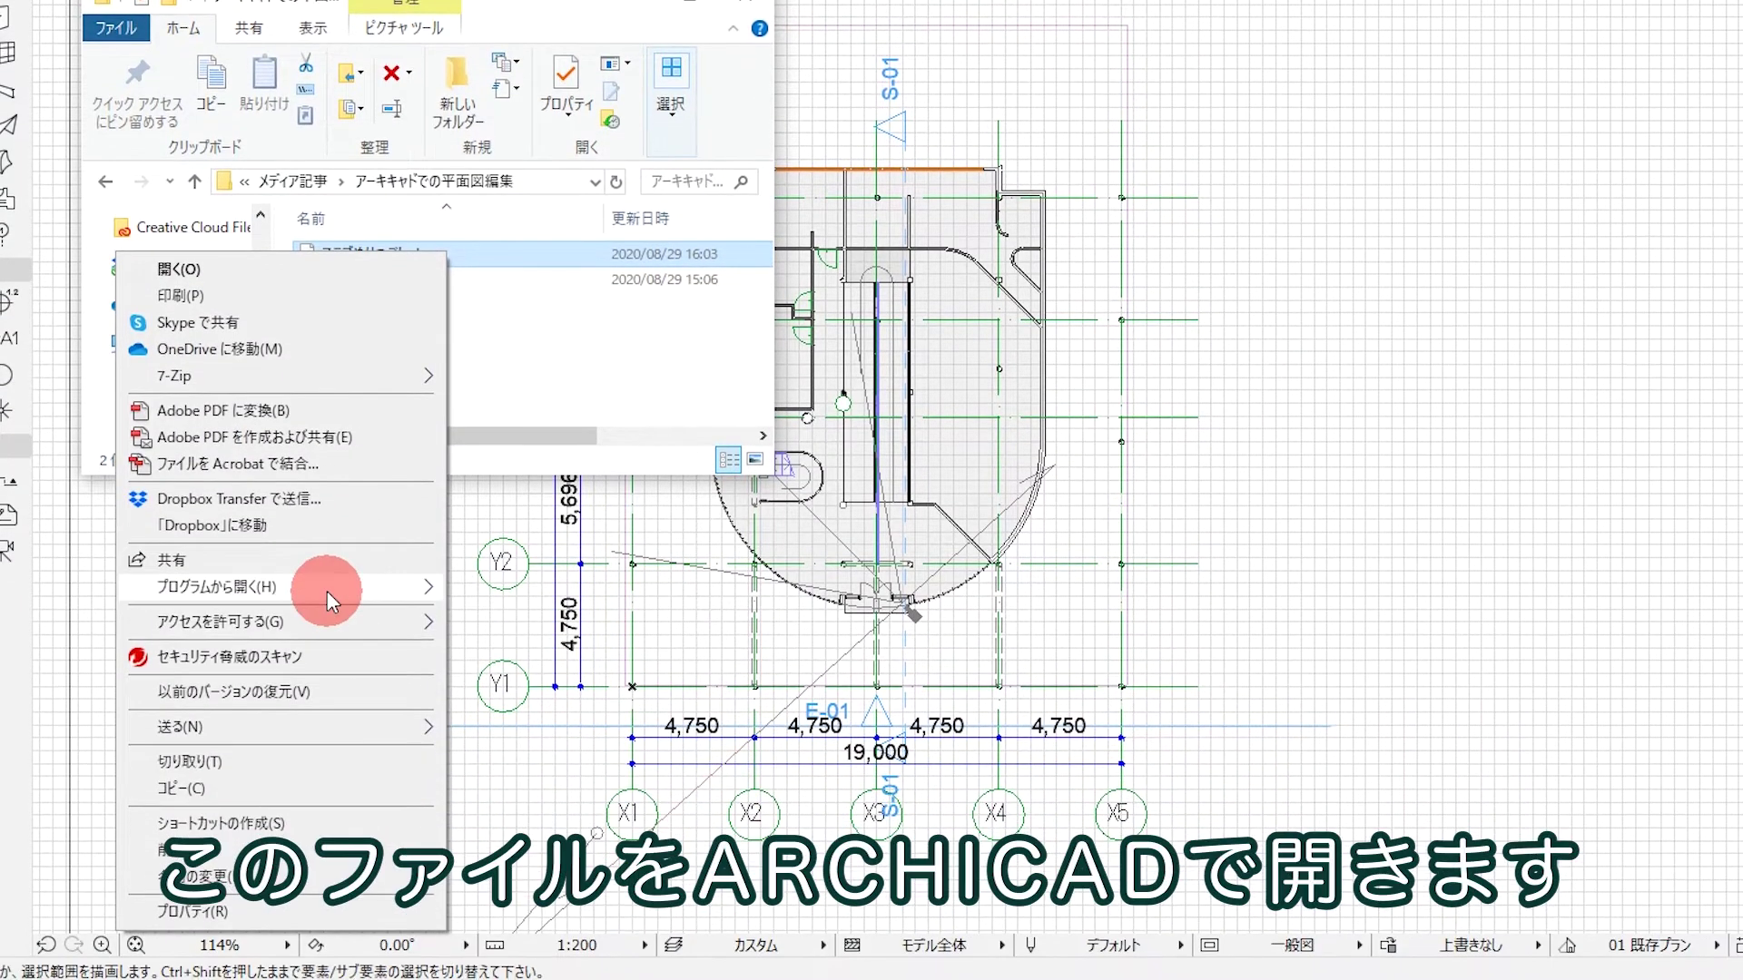
pyautogui.click(327, 591)
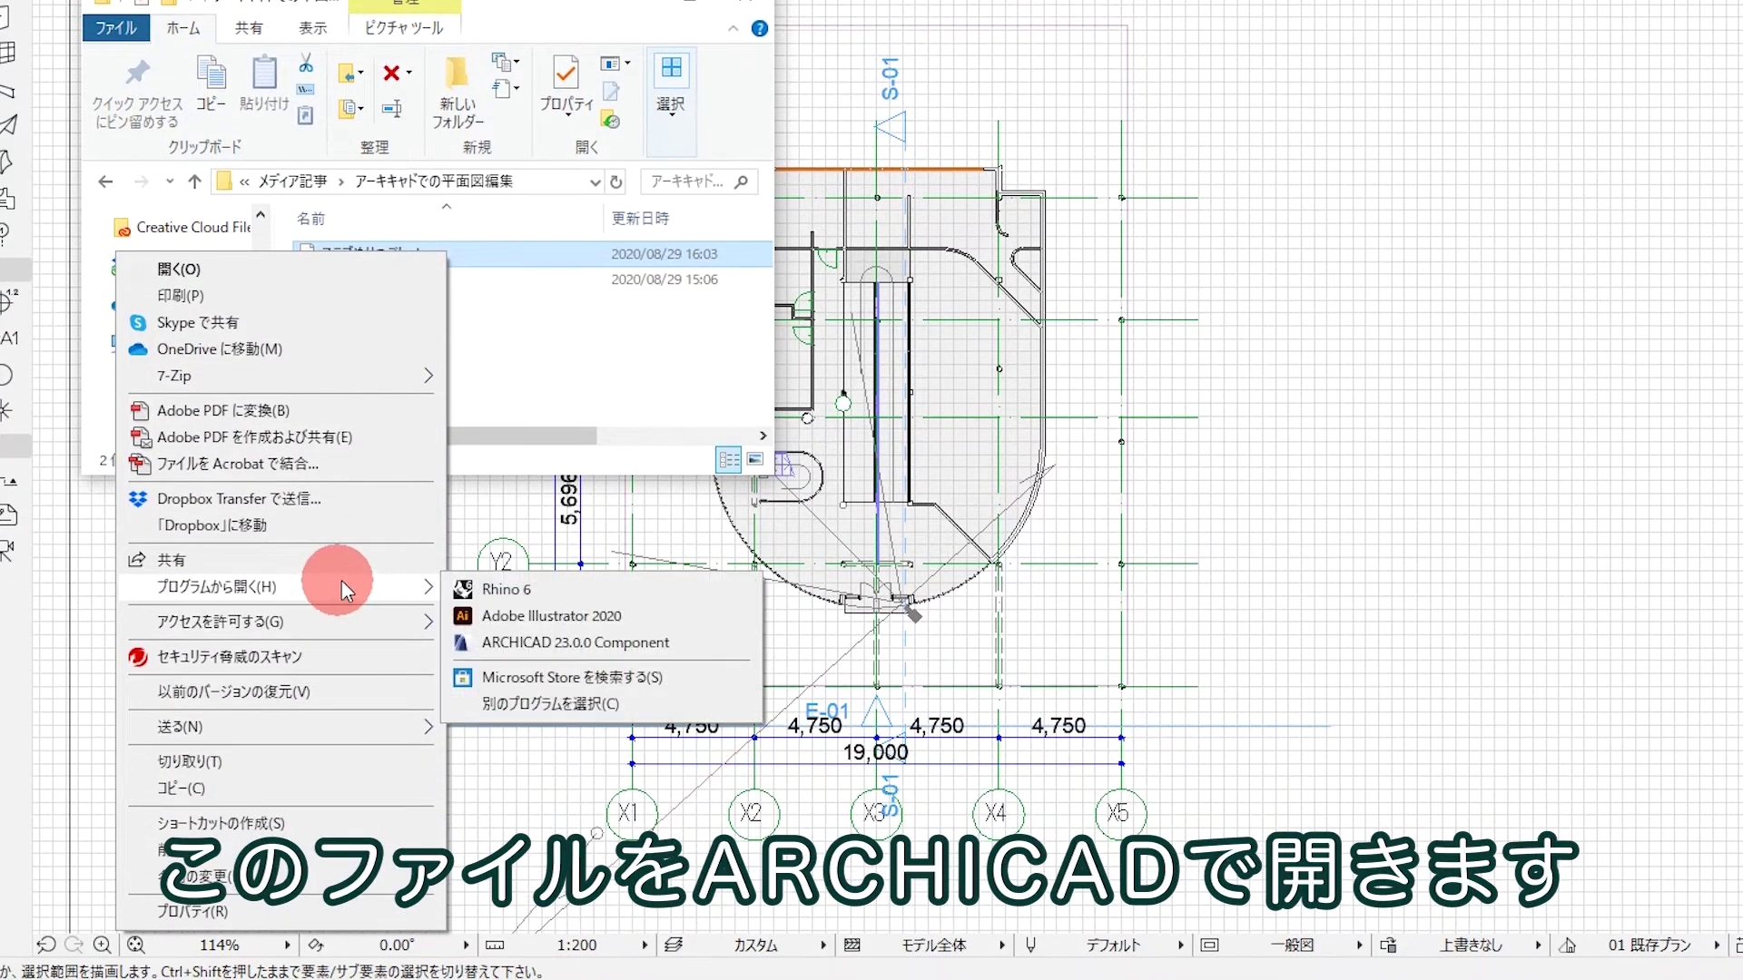
pyautogui.click(498, 641)
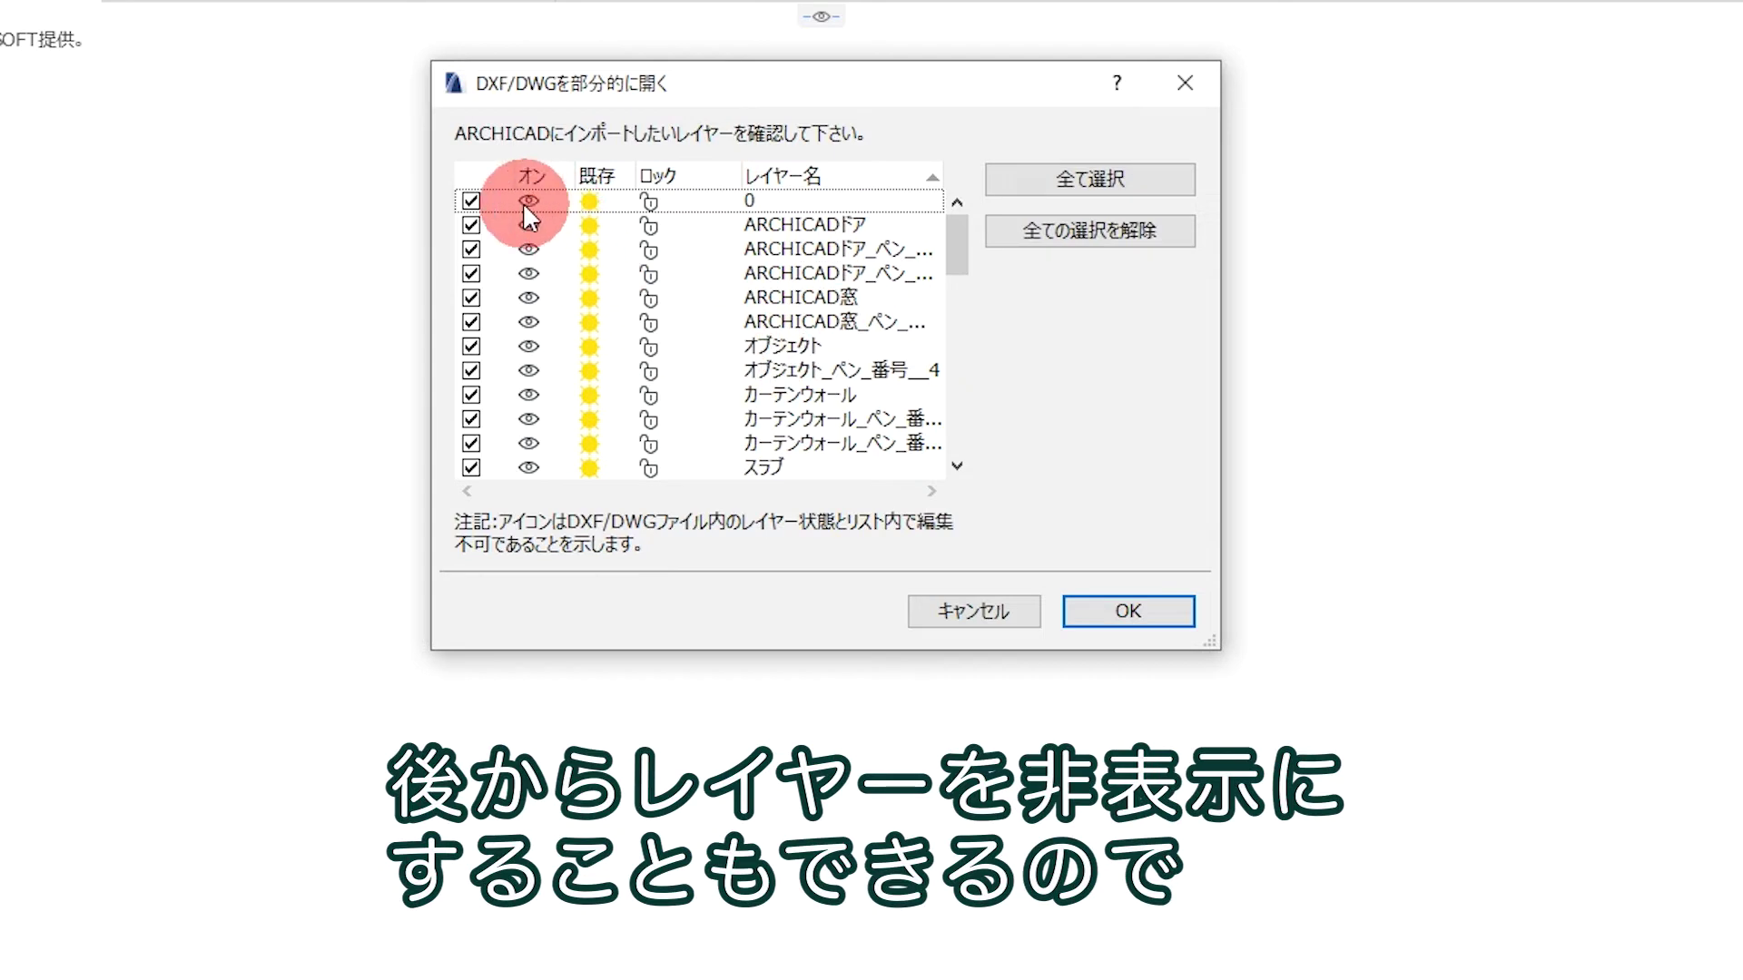
# - Import スラブぬりつぶし.dwg with all layers, then return to the original パース撮影用 plan
pyautogui.click(1055, 178)
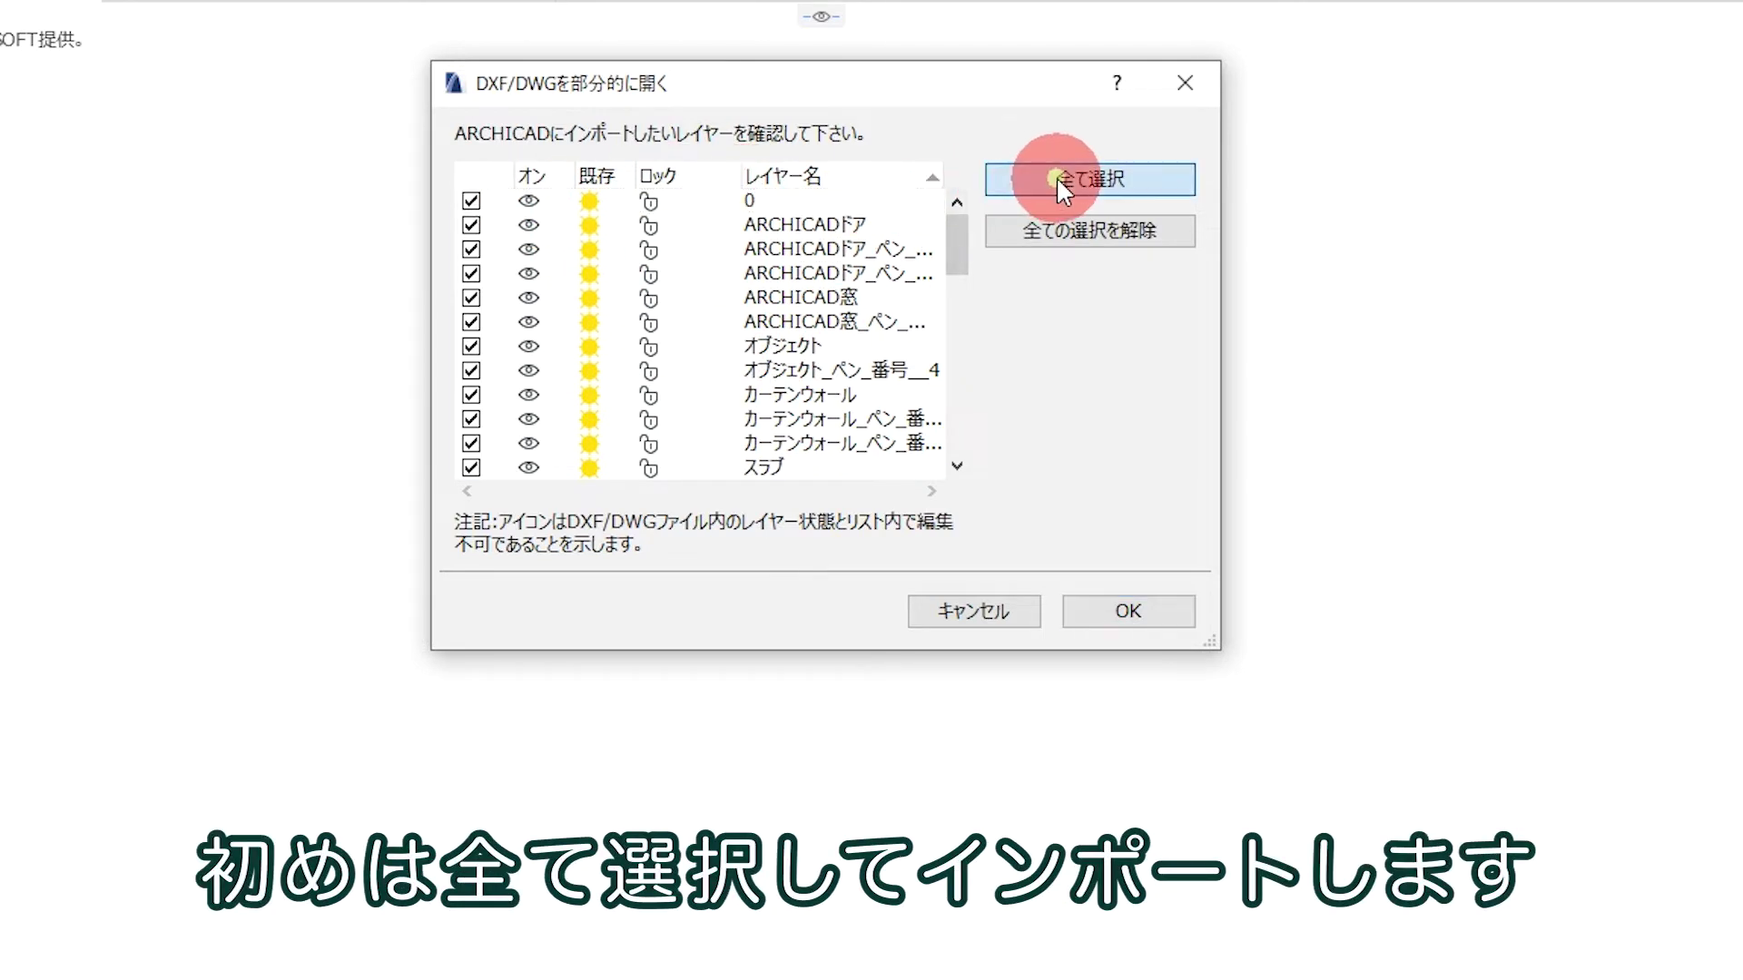
pyautogui.click(1111, 608)
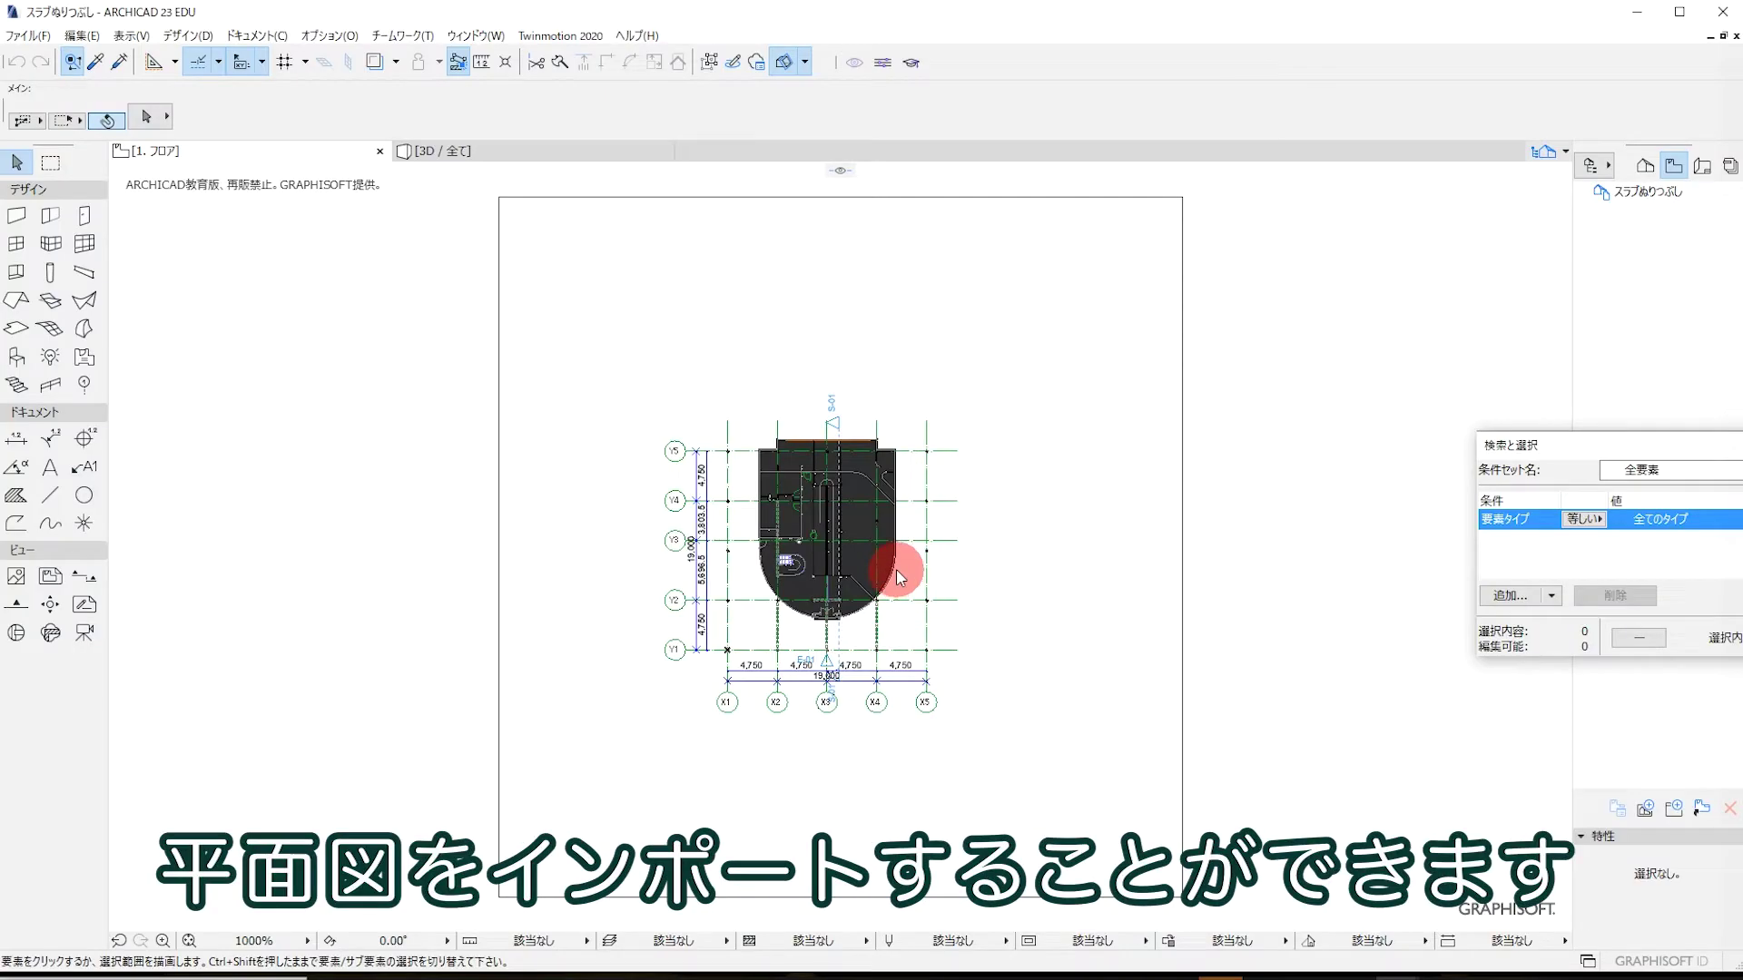
pyautogui.scroll(5, 901, 577)
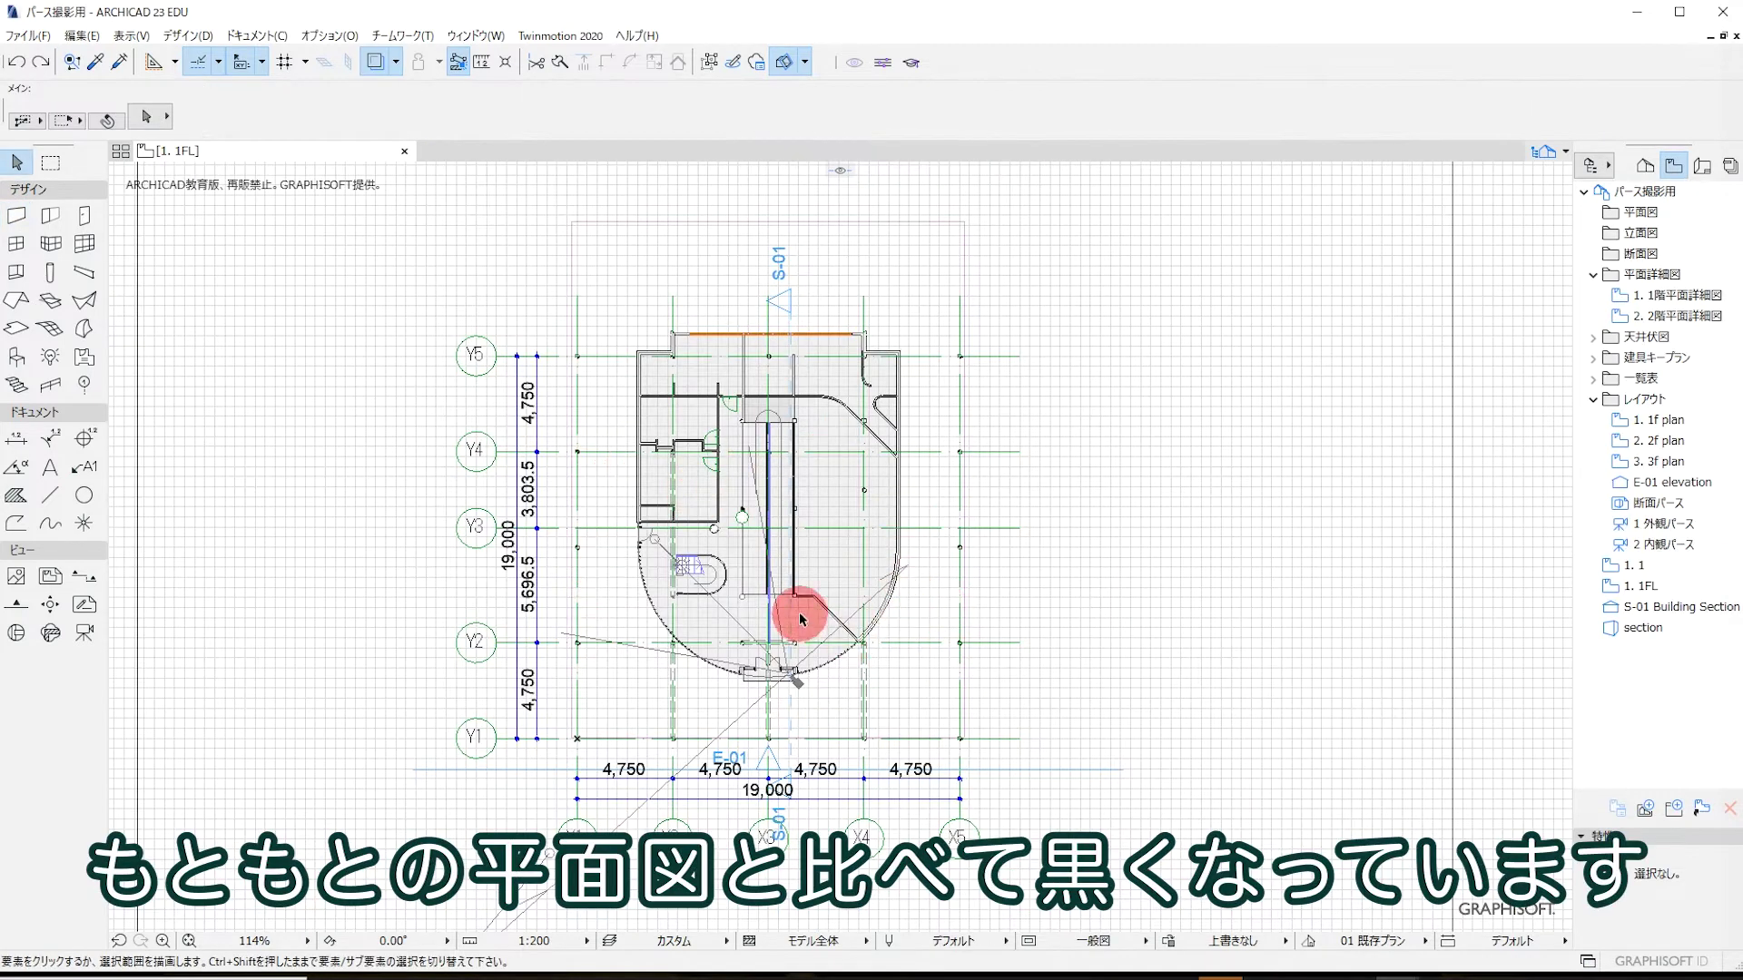
# - Change the original slab's Cover Fill in Slab Settings from 25 % to 0 %
pyautogui.scroll(3, 858, 427)
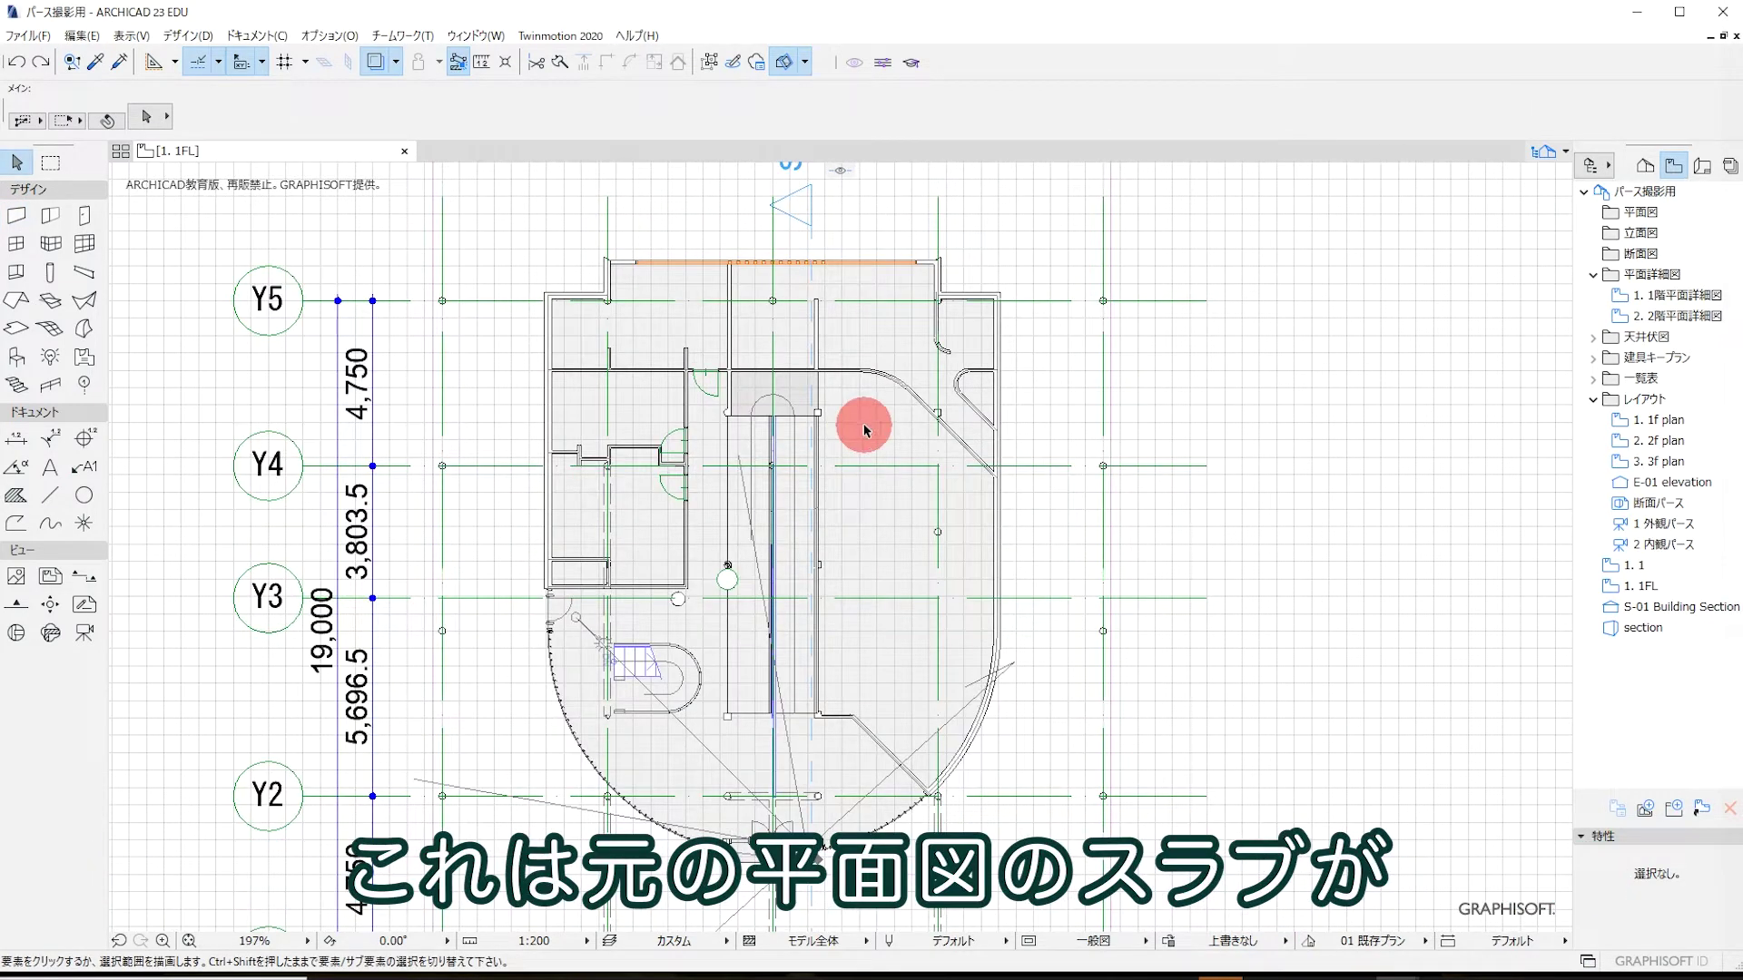
pyautogui.click(845, 436)
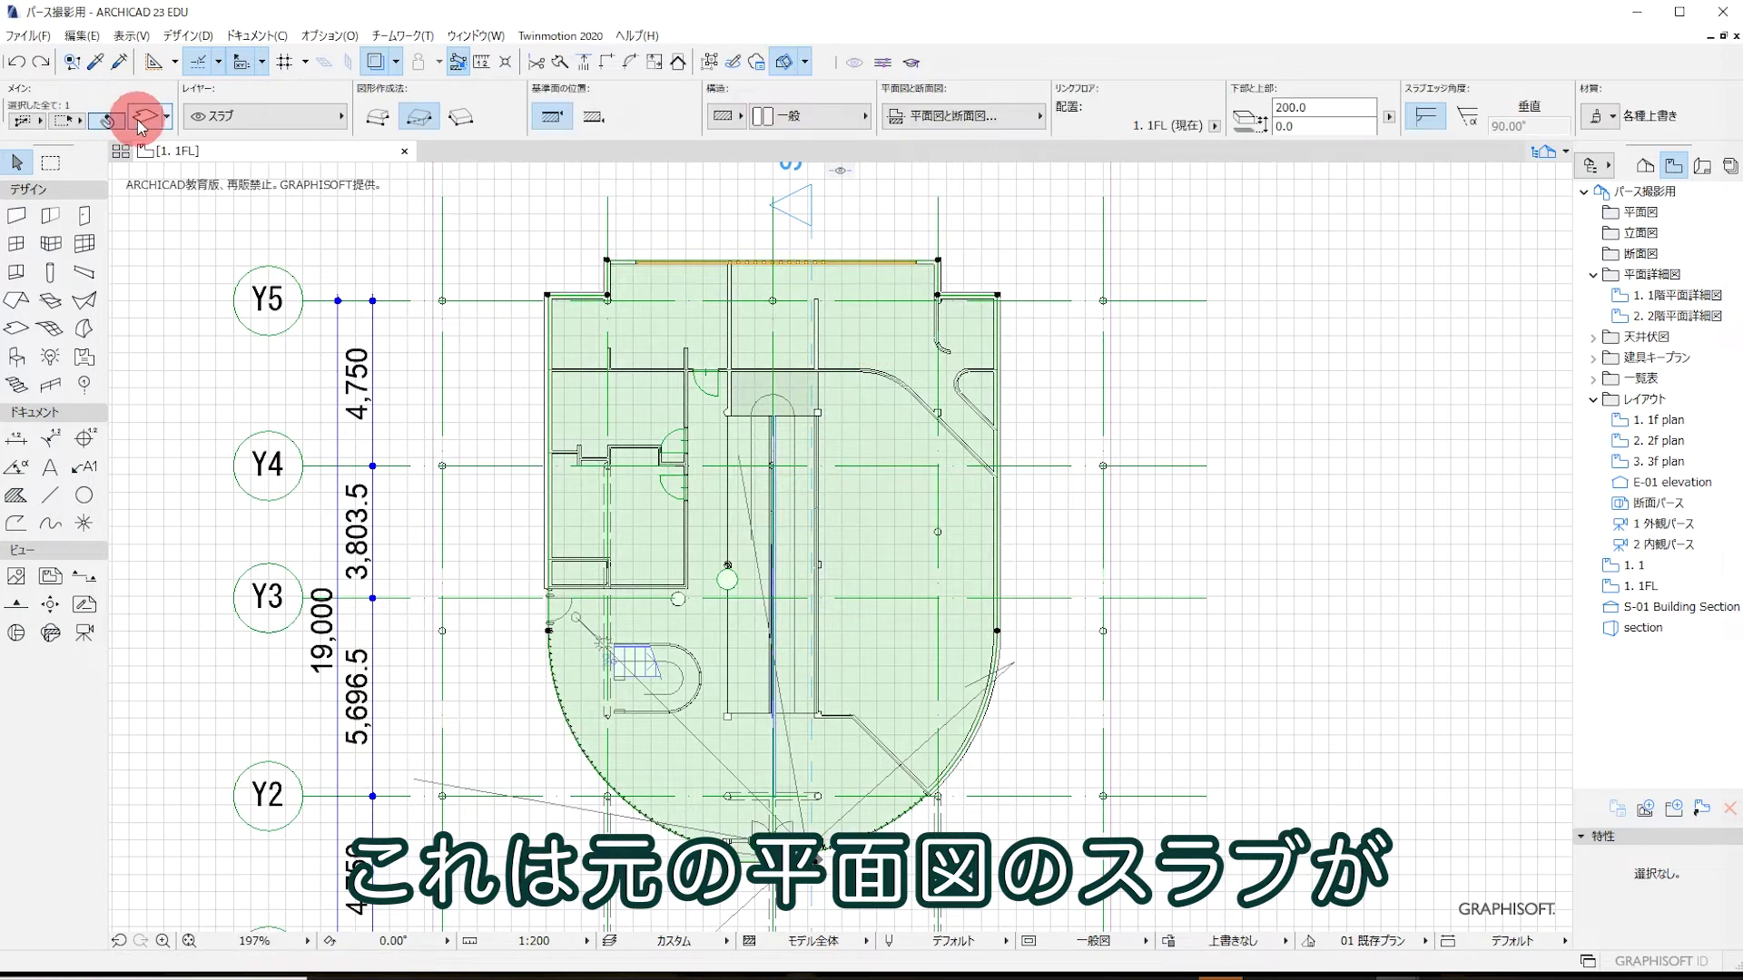
pyautogui.click(22, 118)
pyautogui.scroll(-1, 738, 370)
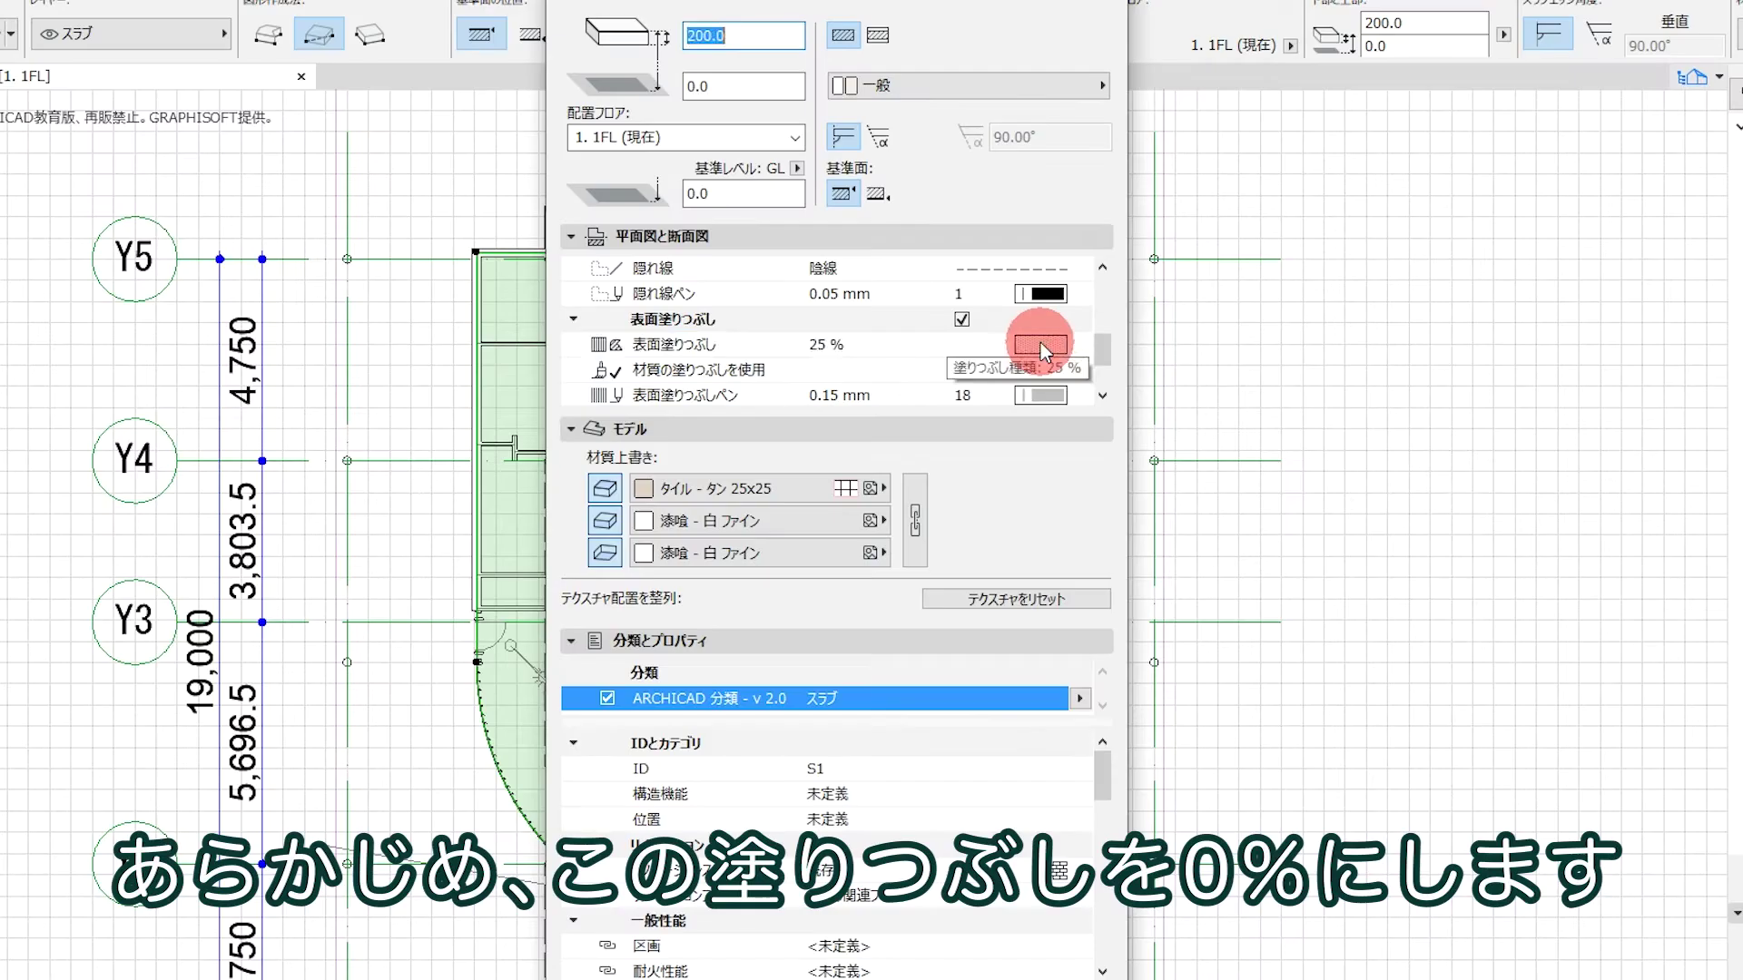
pyautogui.click(1142, 344)
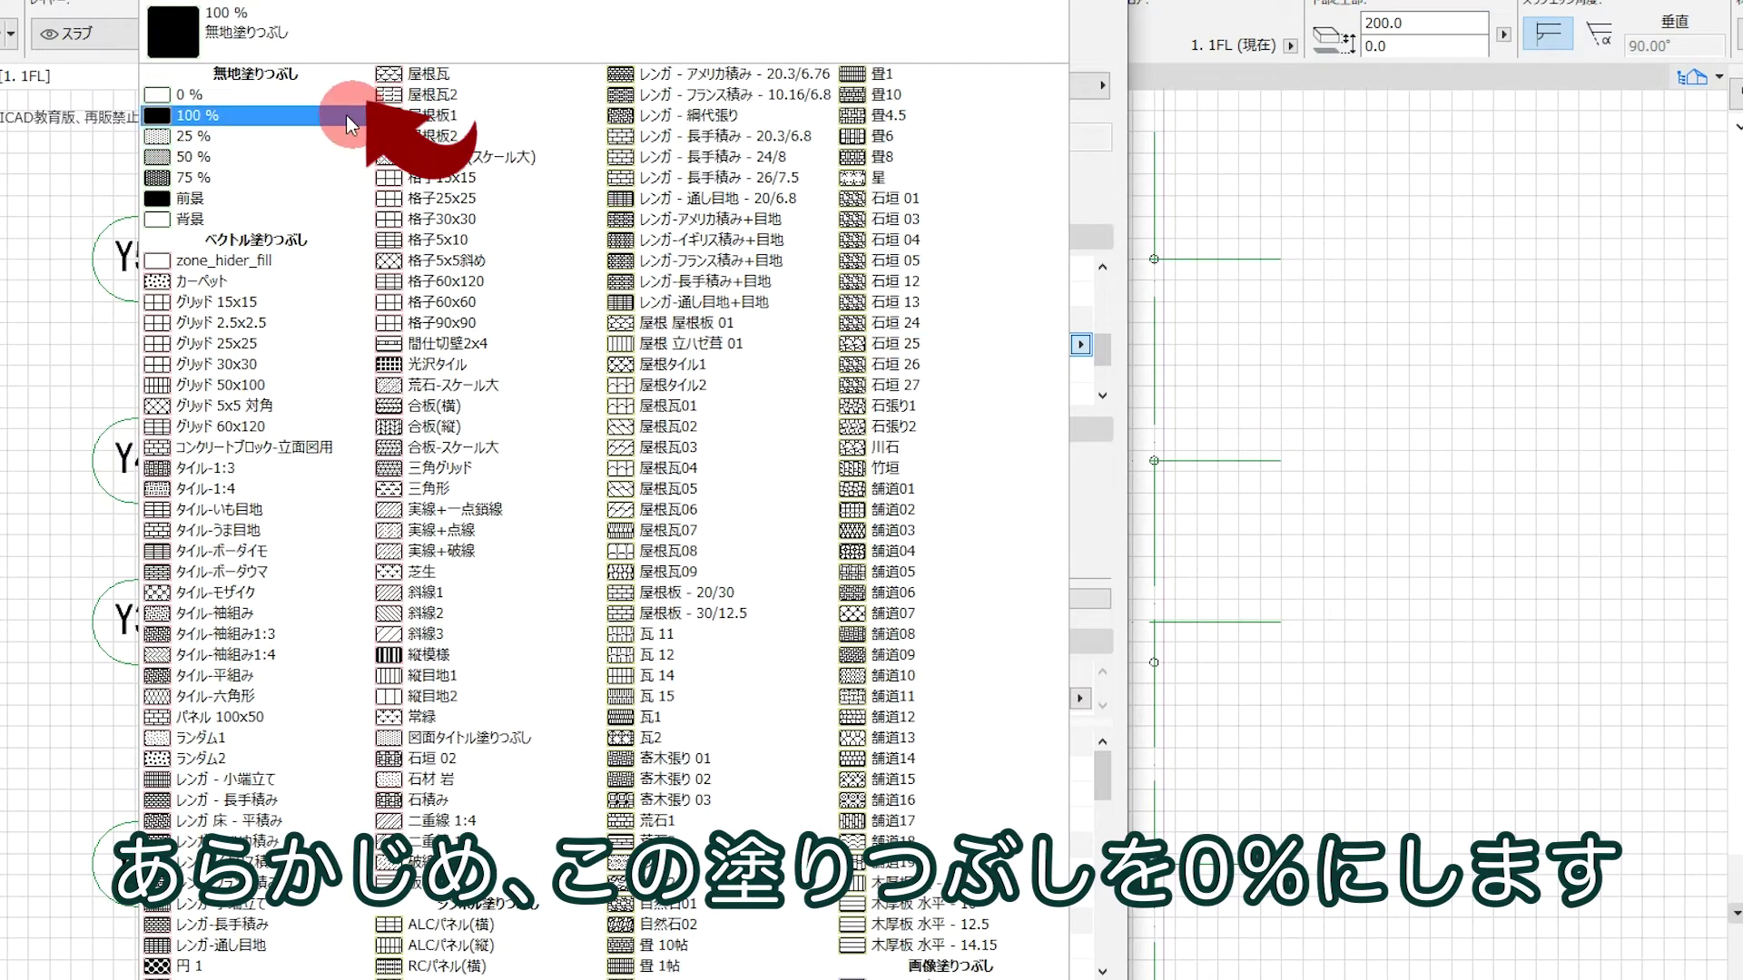
pyautogui.click(200, 95)
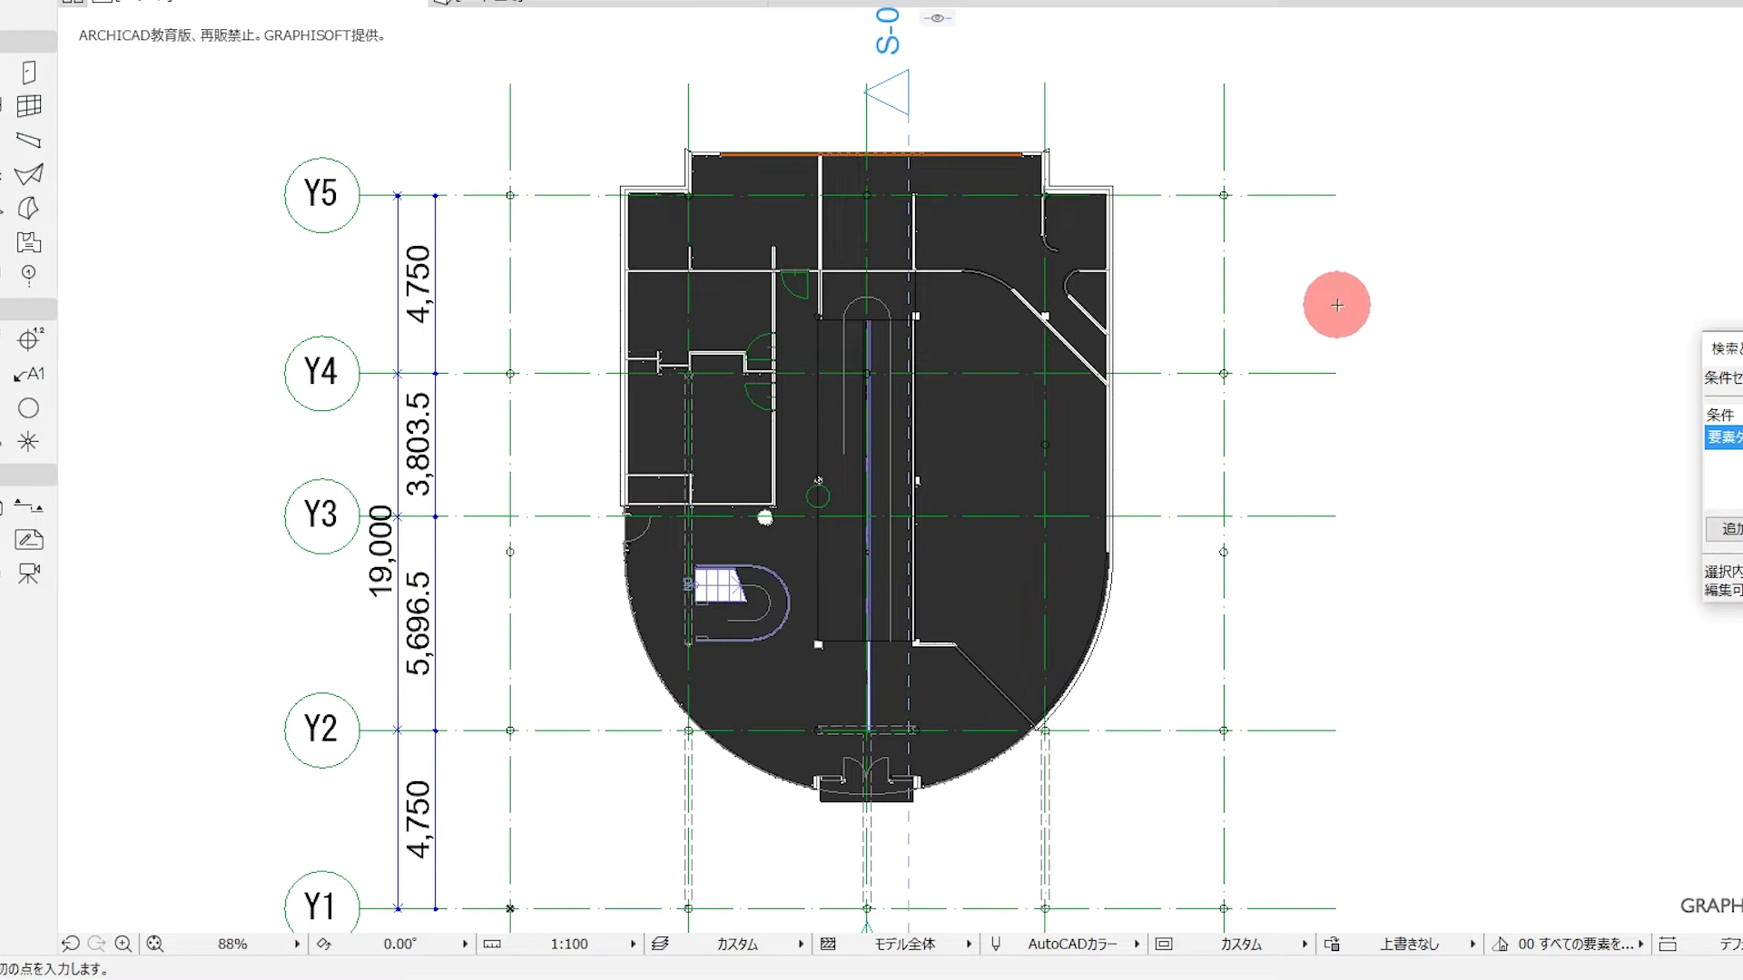
# - Delete the black slab fill from the imported plan
pyautogui.click(968, 353)
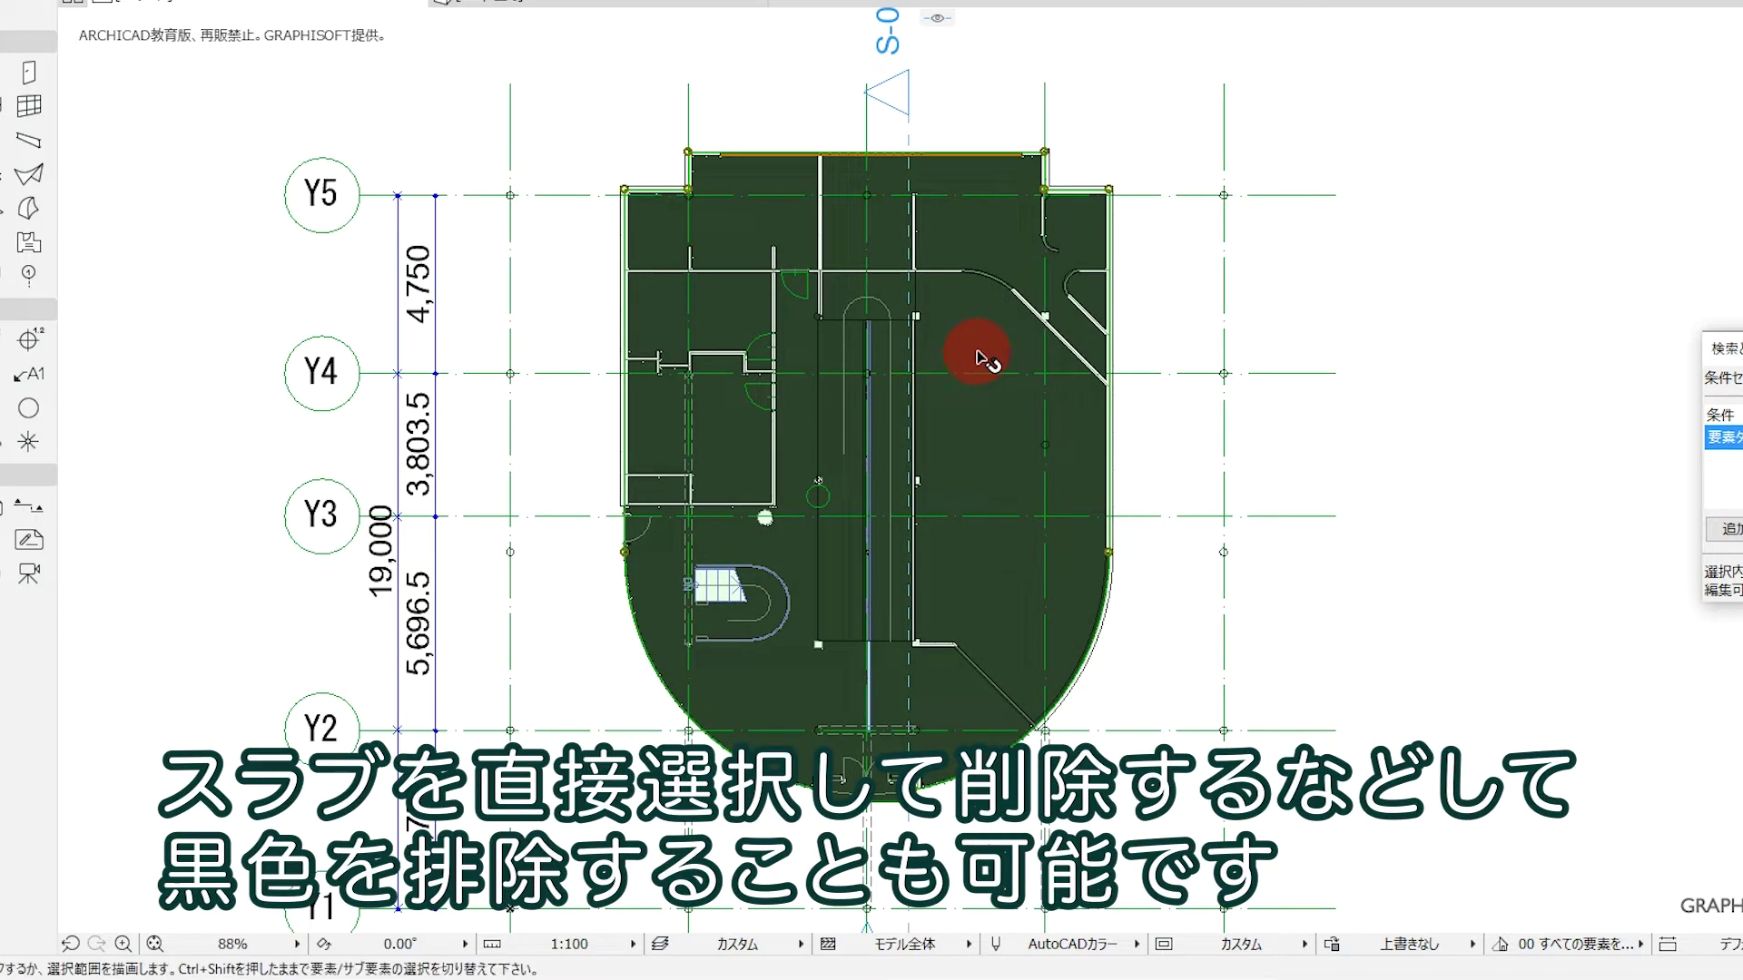
pyautogui.press('Delete')
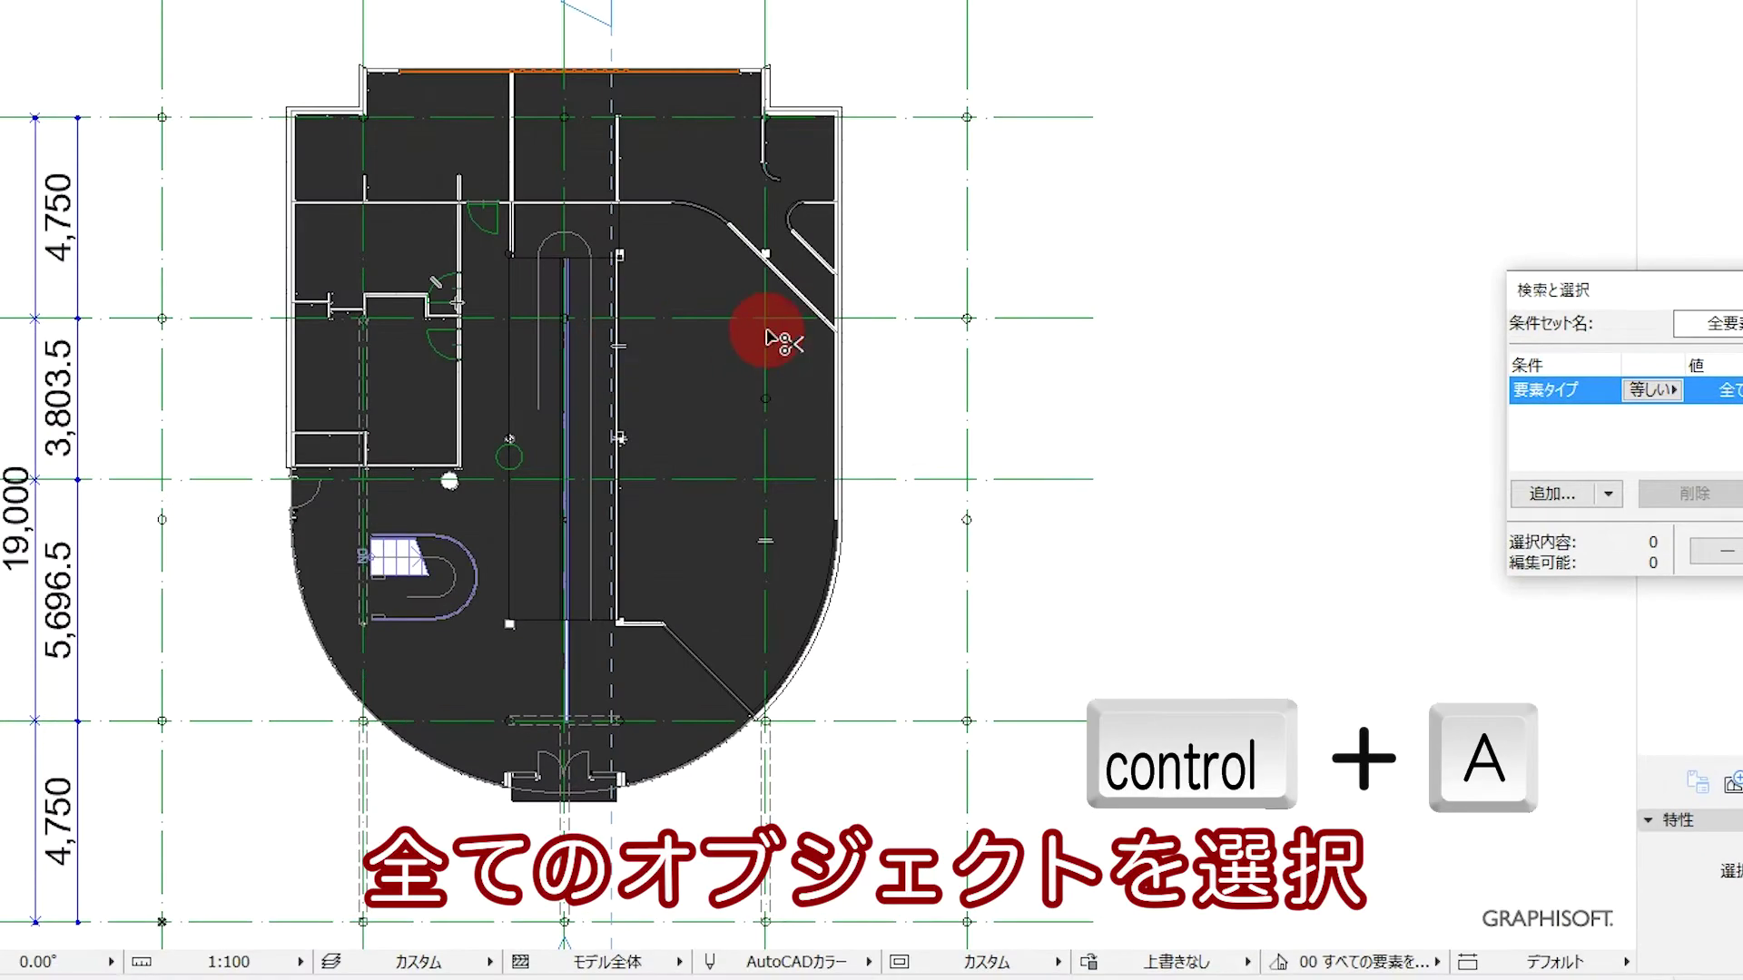
# - Ungroup all imported elements, then select every fill with the Fill tool and delete them
pyautogui.hotkey('ctrl', 'a')
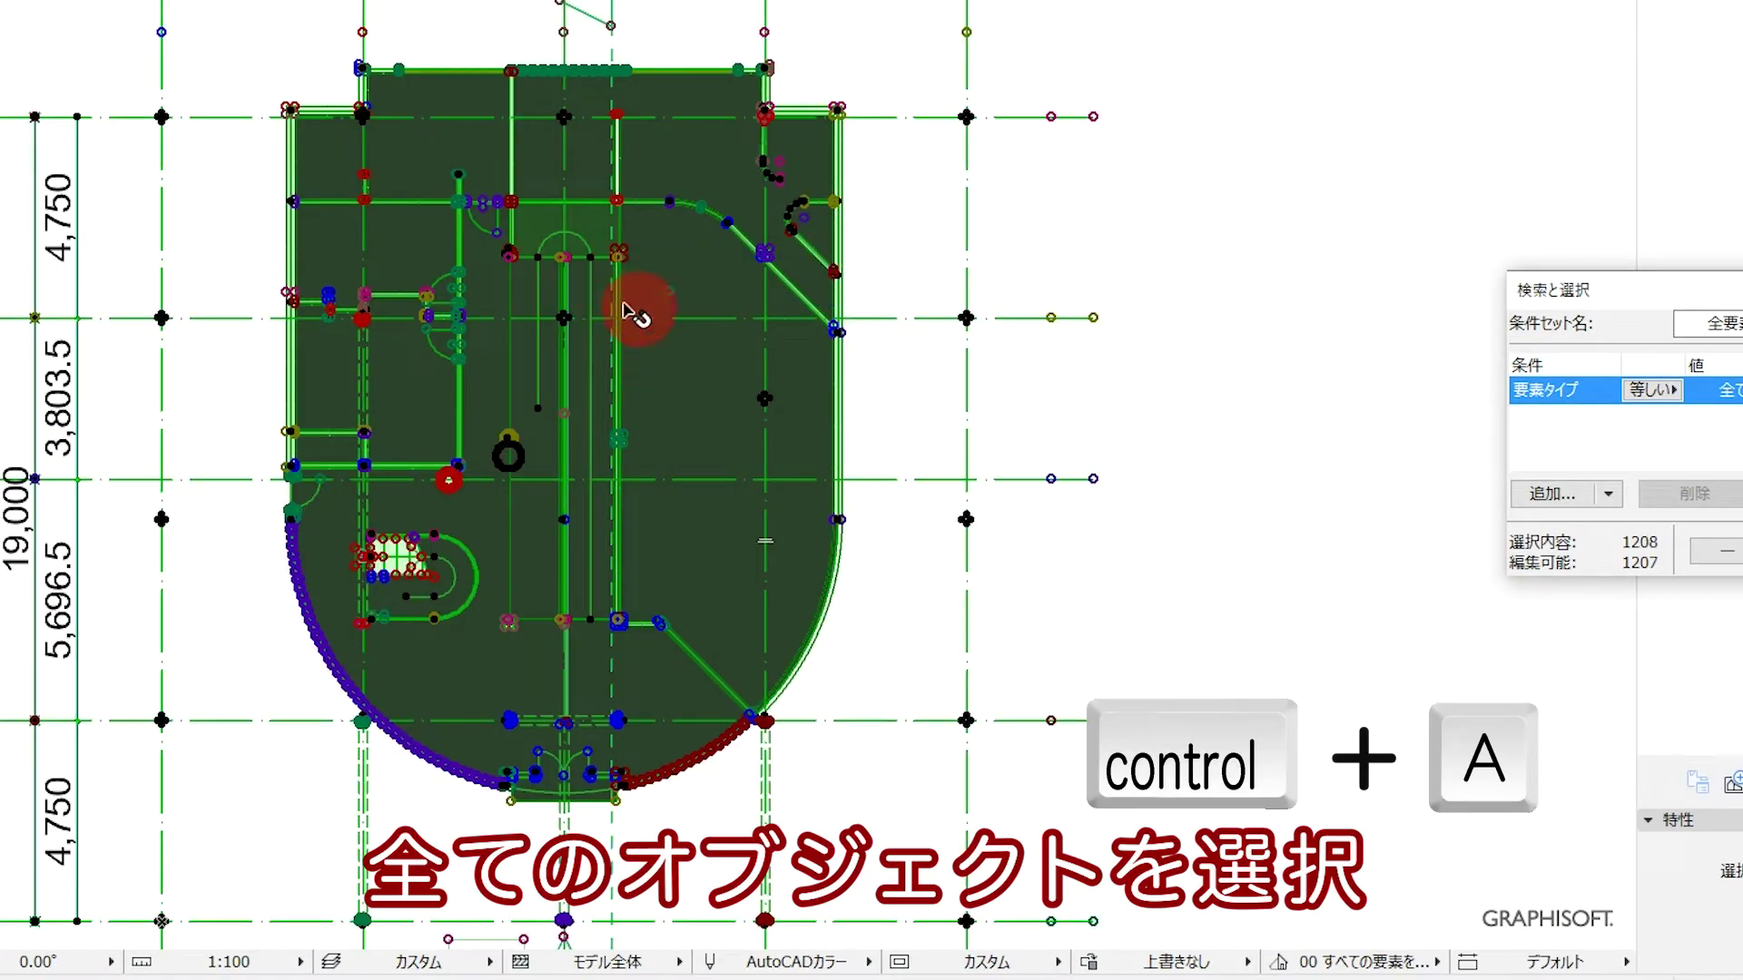
pyautogui.hotkey('ctrl', 'shift', 'g')
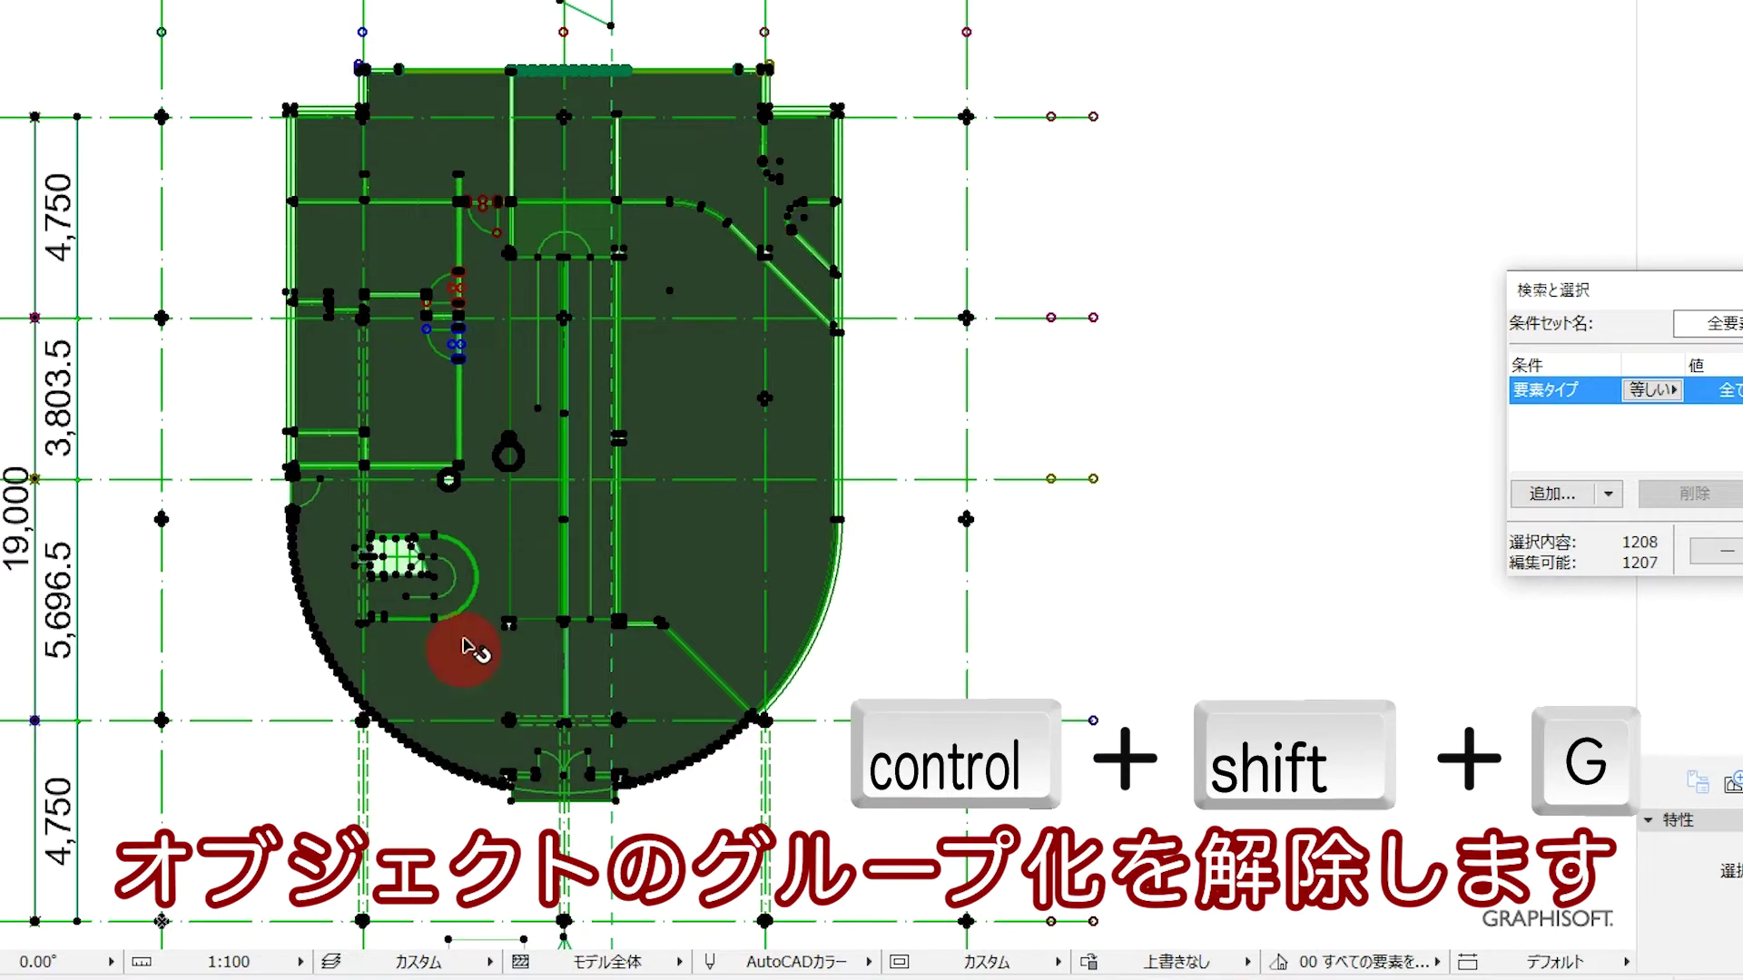
pyautogui.click(28, 498)
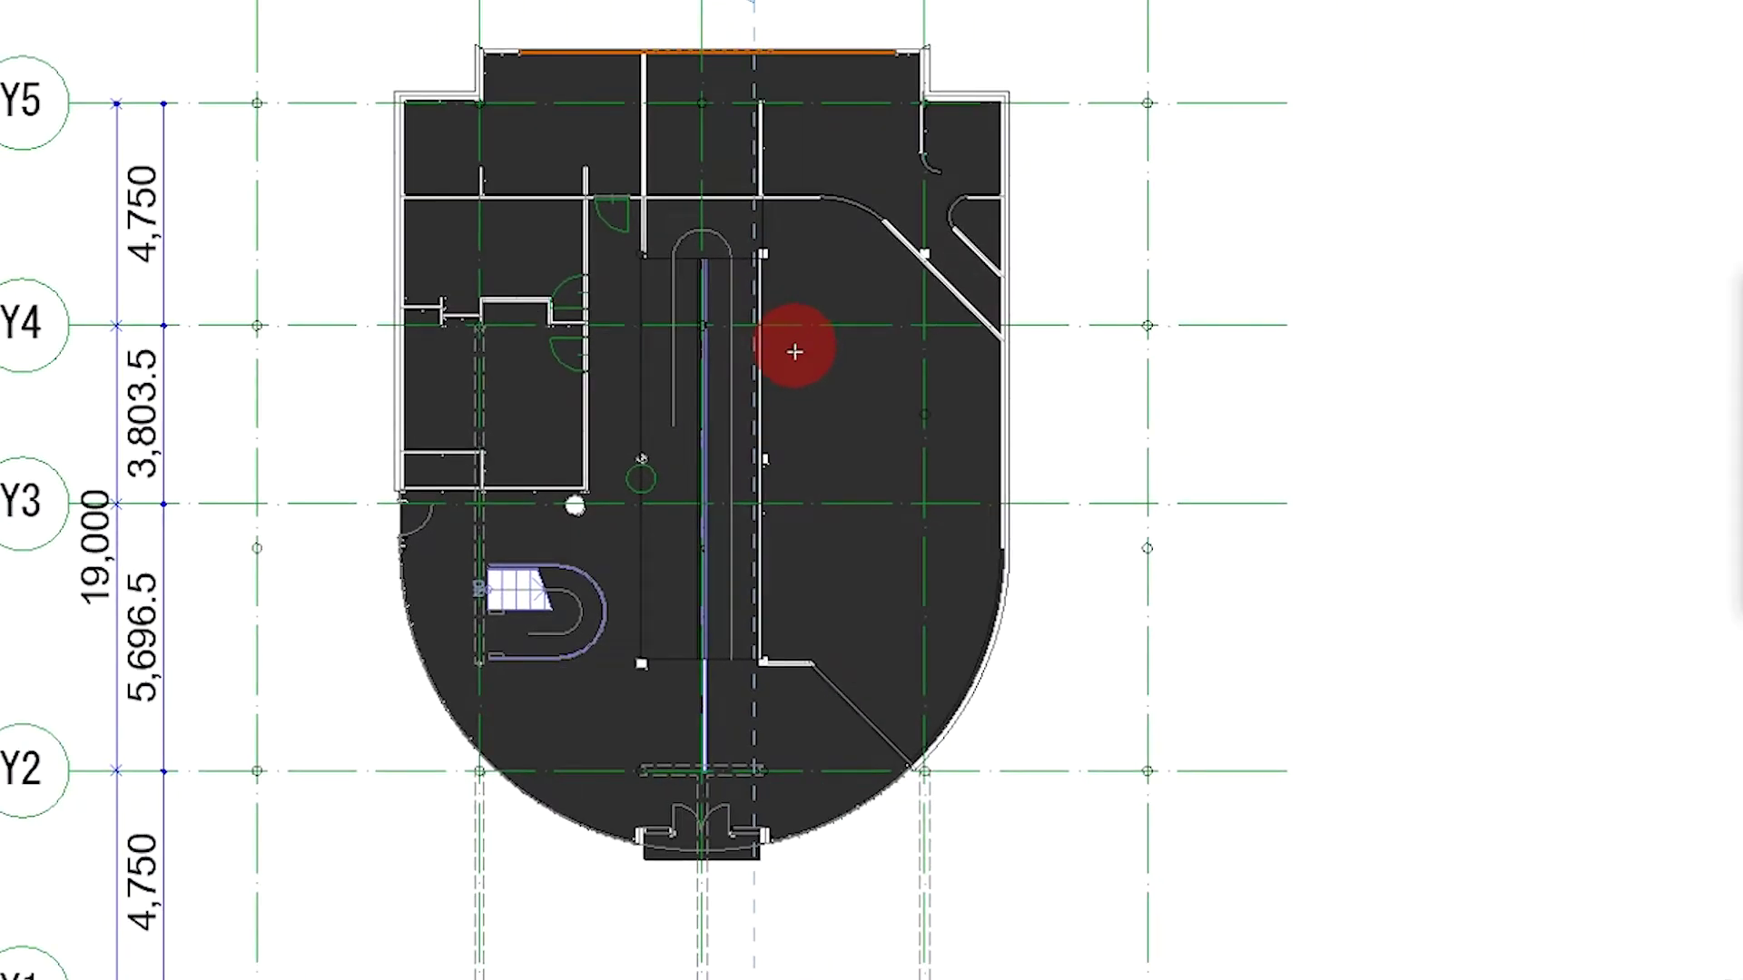
pyautogui.hotkey('ctrl', 'a')
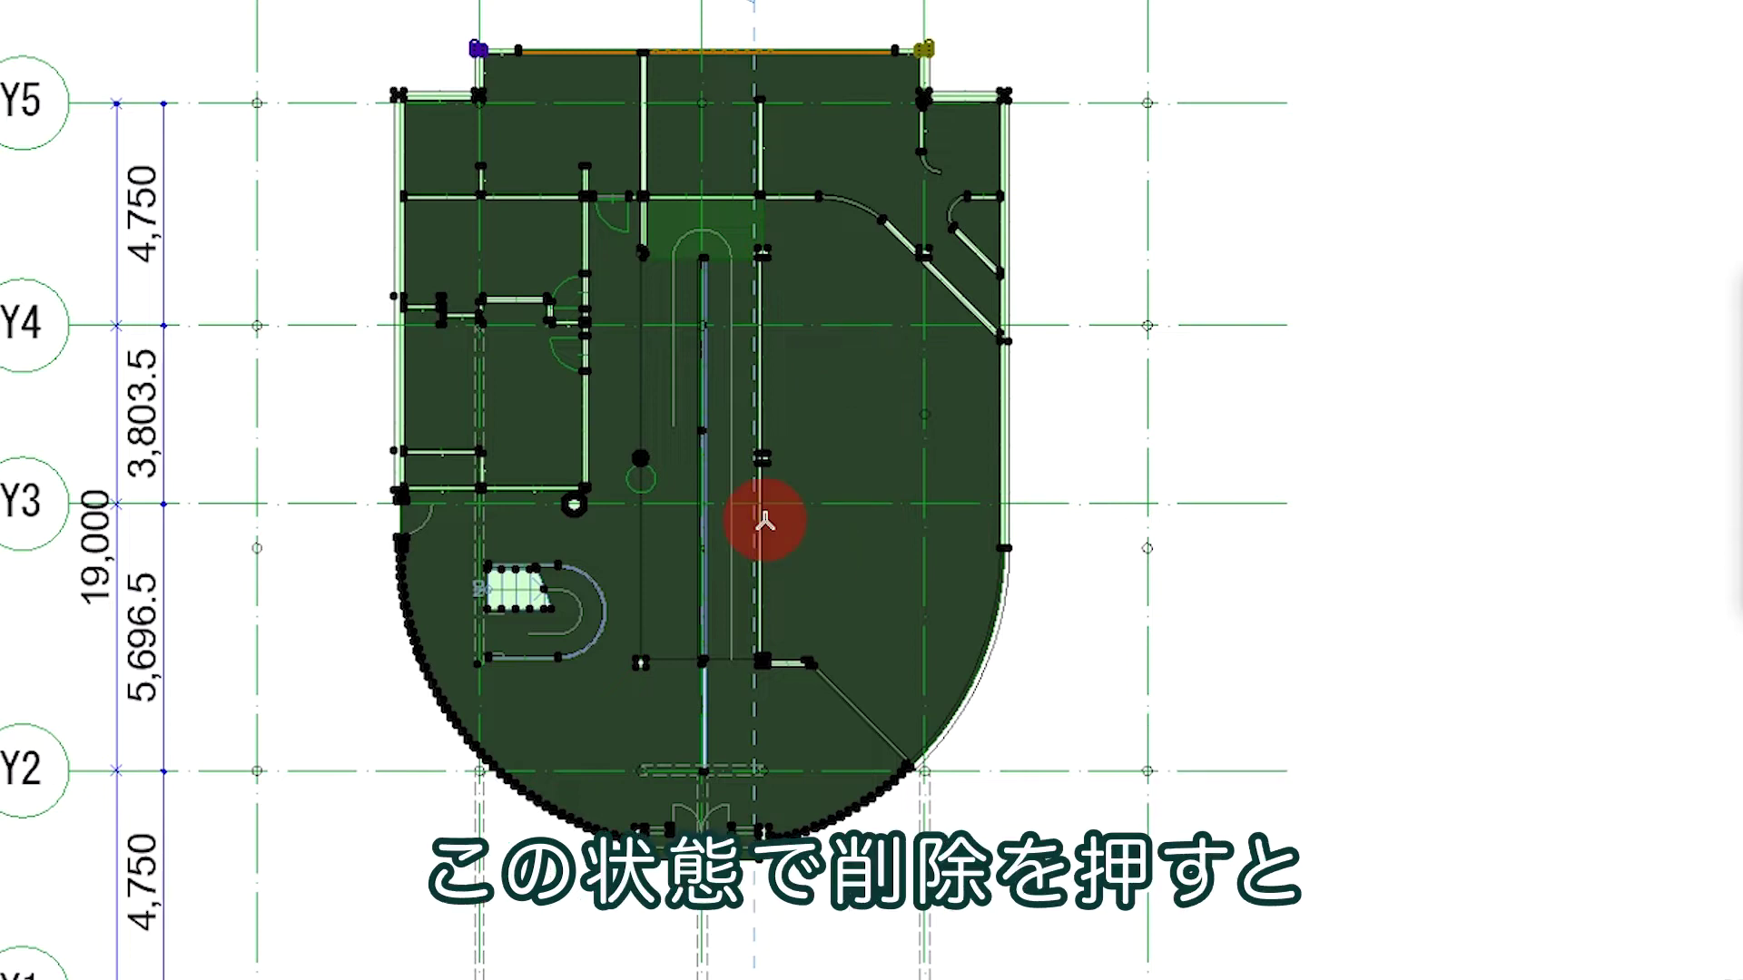
pyautogui.click(923, 495)
# - Zoom in on the spiral stair to check the fills, then view the whole plan
pyautogui.scroll(2, 467, 622)
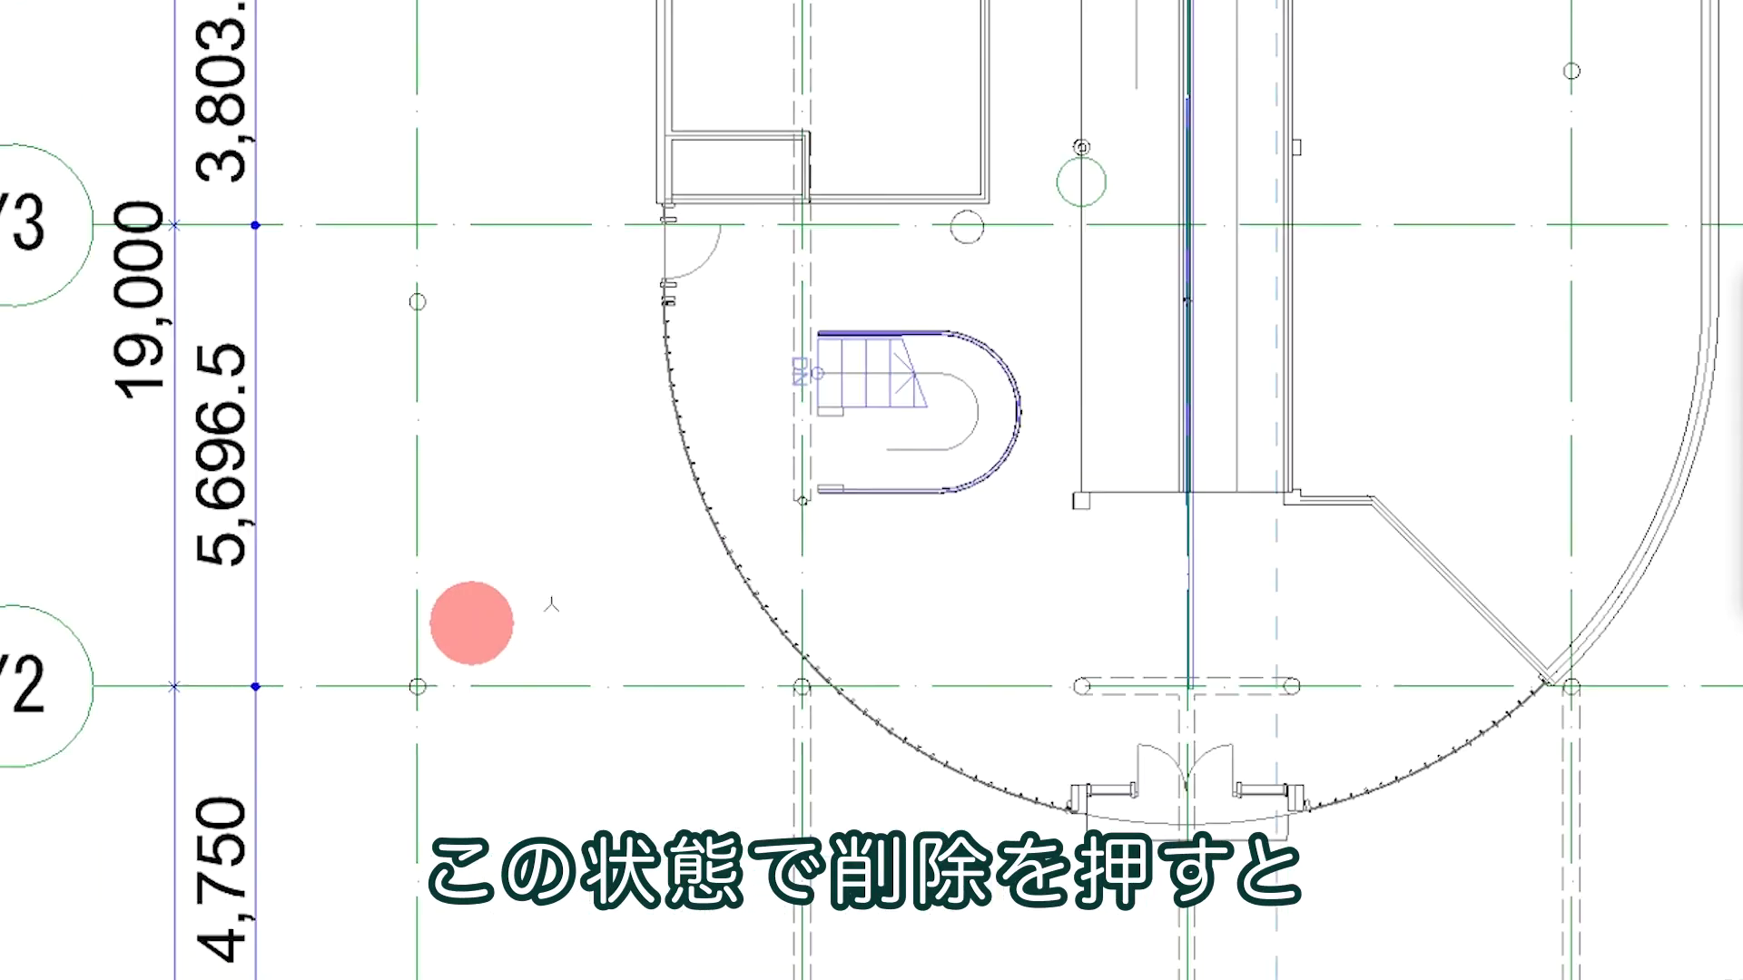
pyautogui.scroll(3, 872, 589)
pyautogui.moveTo(1116, 427); pyautogui.dragTo(681, 572, button='middle')
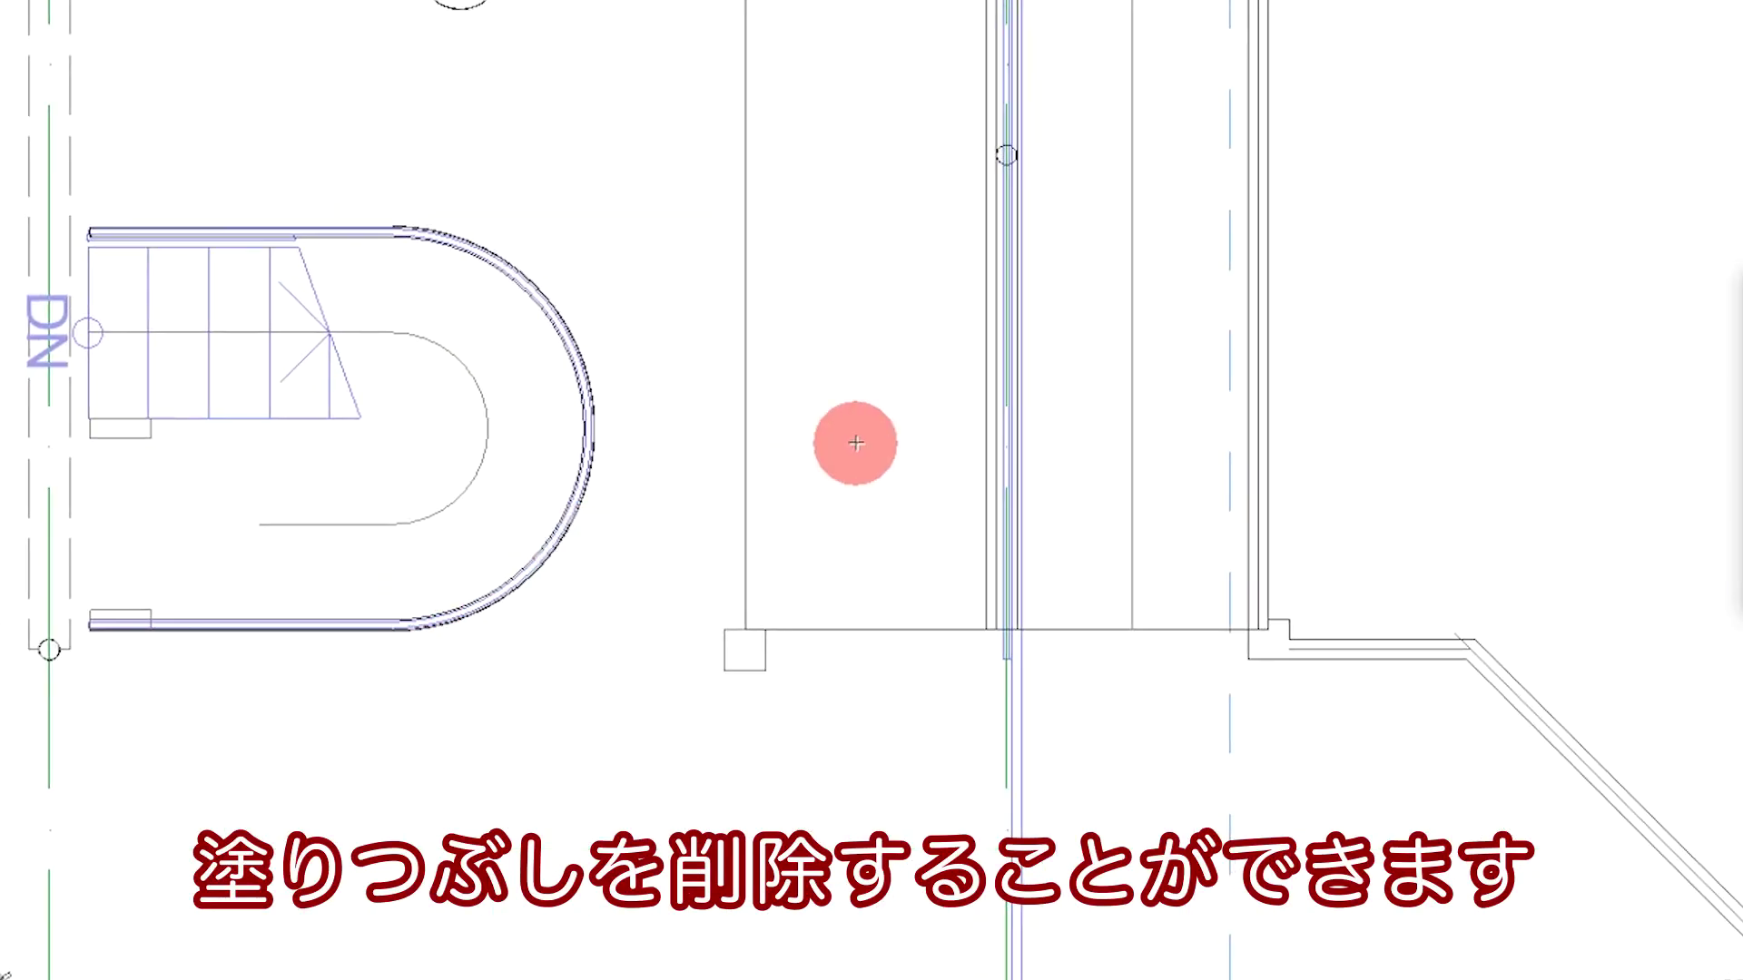
pyautogui.scroll(-3, 908, 422)
pyautogui.scroll(-2, 1026, 391)
pyautogui.moveTo(1077, 378); pyautogui.dragTo(687, 613, button='middle')
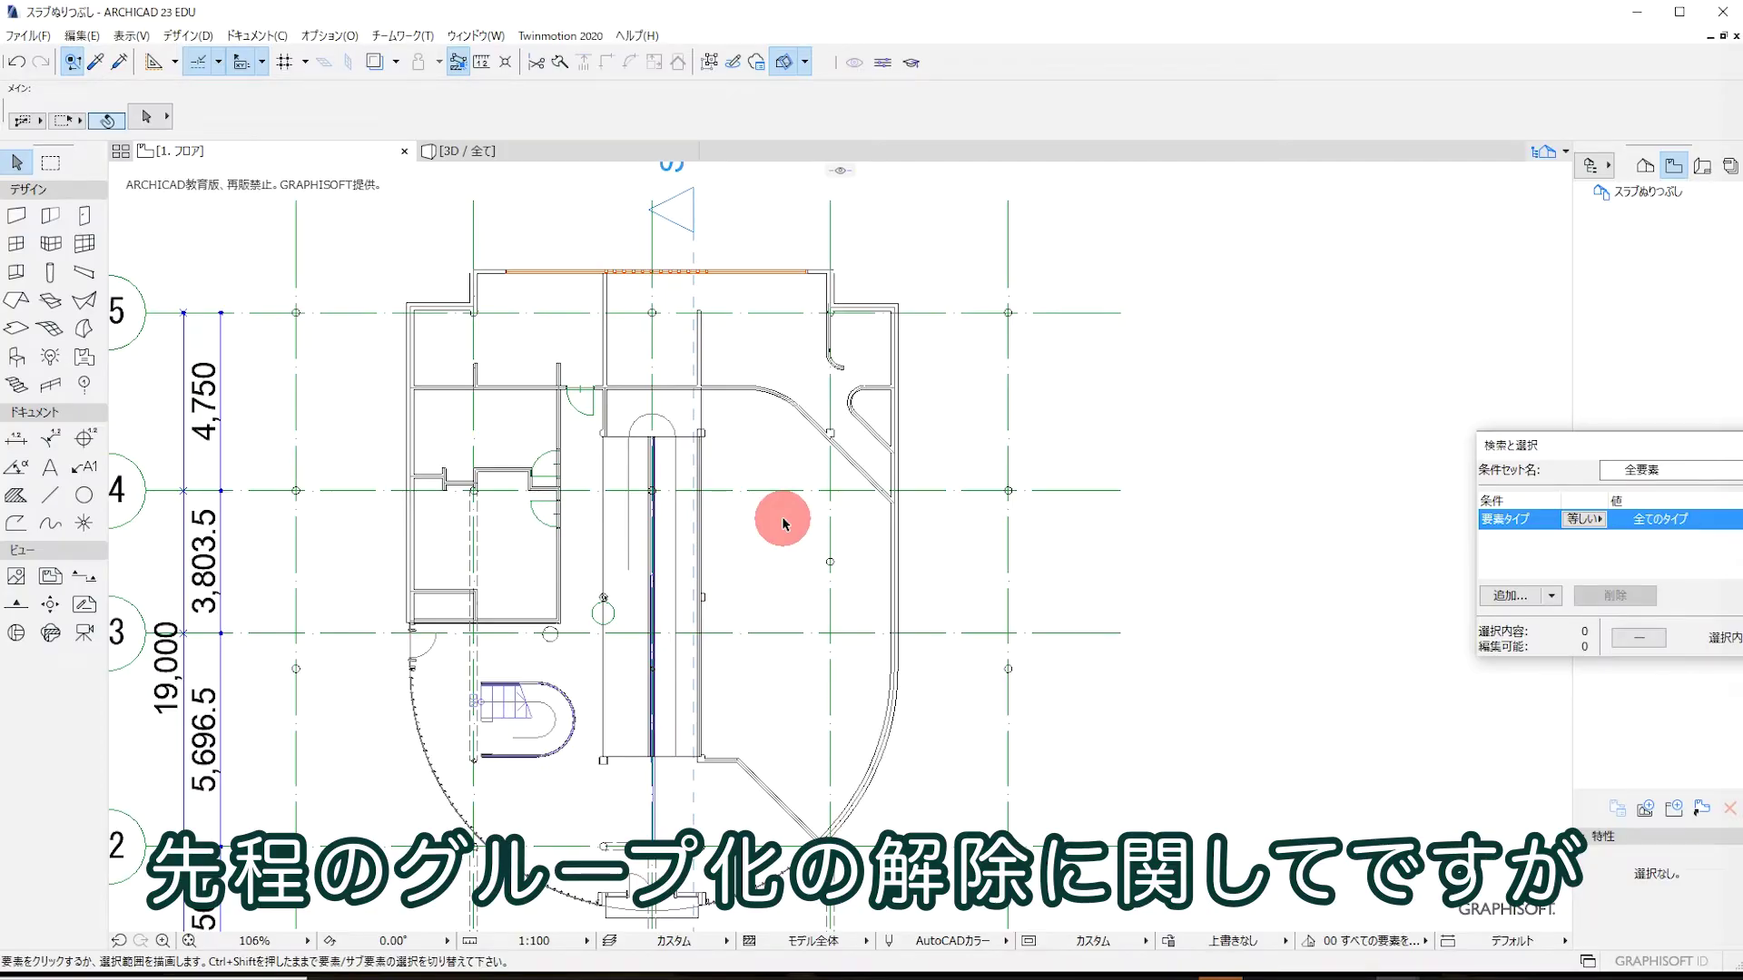
# - Zoom into the left rooms and confirm the left wall edge selects as one line, then deselect
pyautogui.scroll(2, 865, 559)
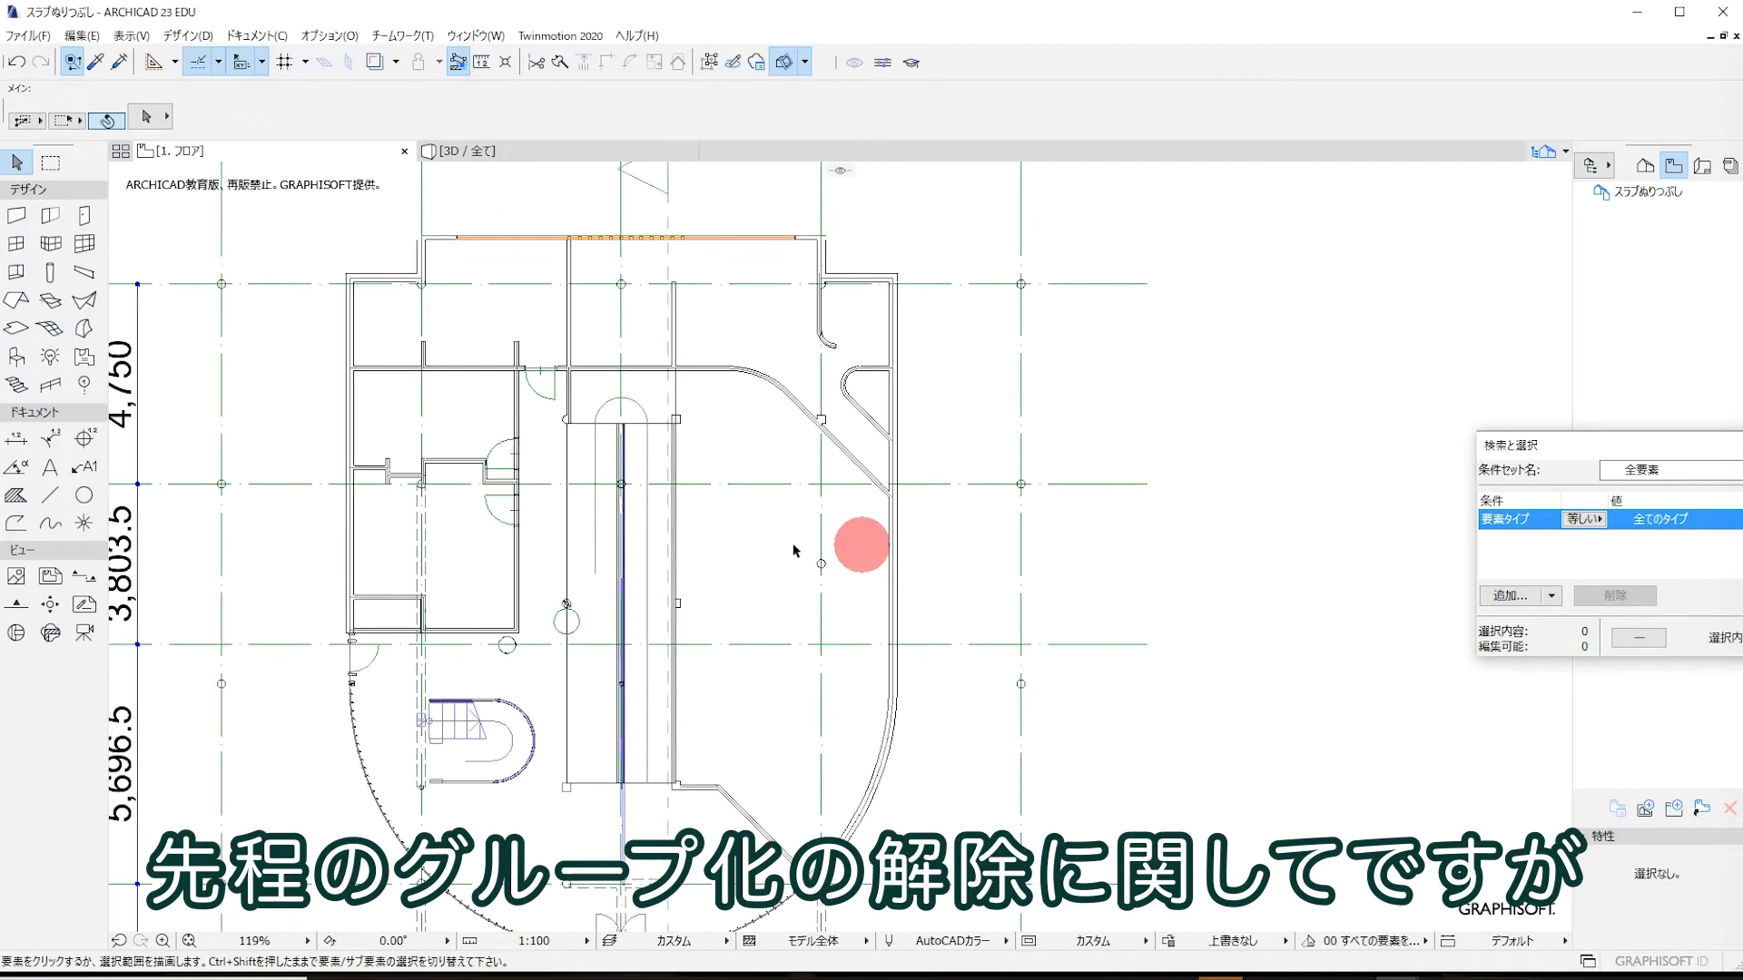
pyautogui.scroll(2, 817, 554)
pyautogui.moveTo(342, 506); pyautogui.dragTo(650, 553, button='middle')
pyautogui.scroll(3, 601, 555)
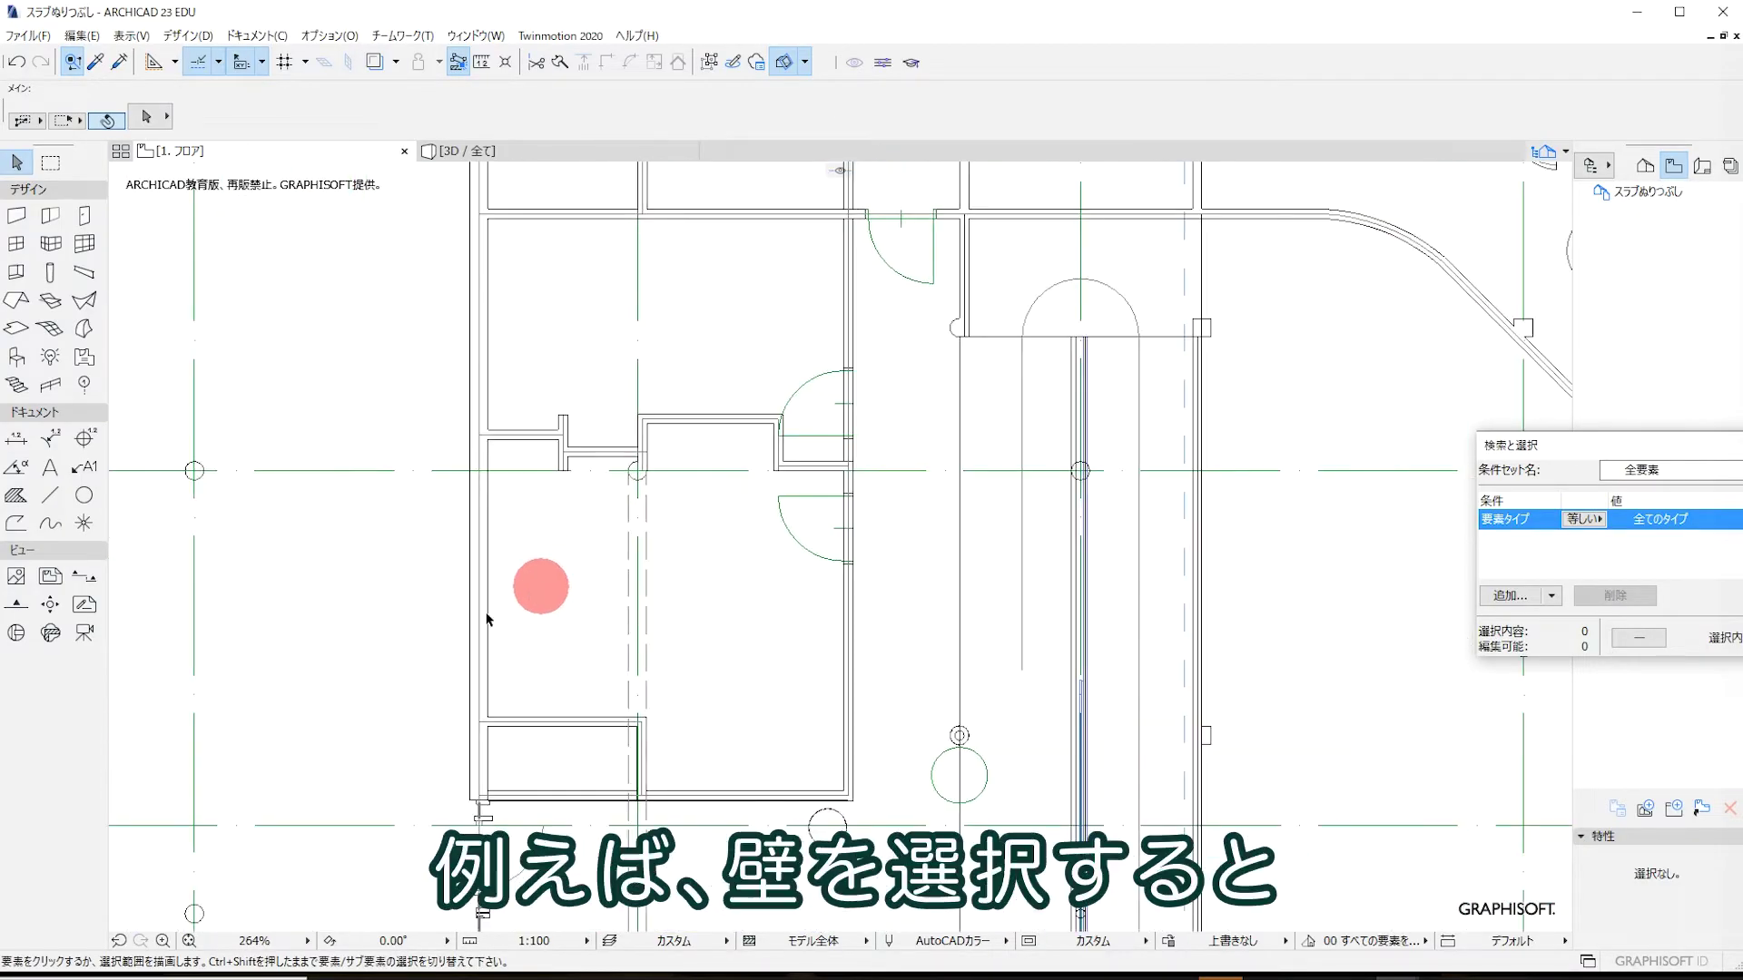
pyautogui.click(465, 623)
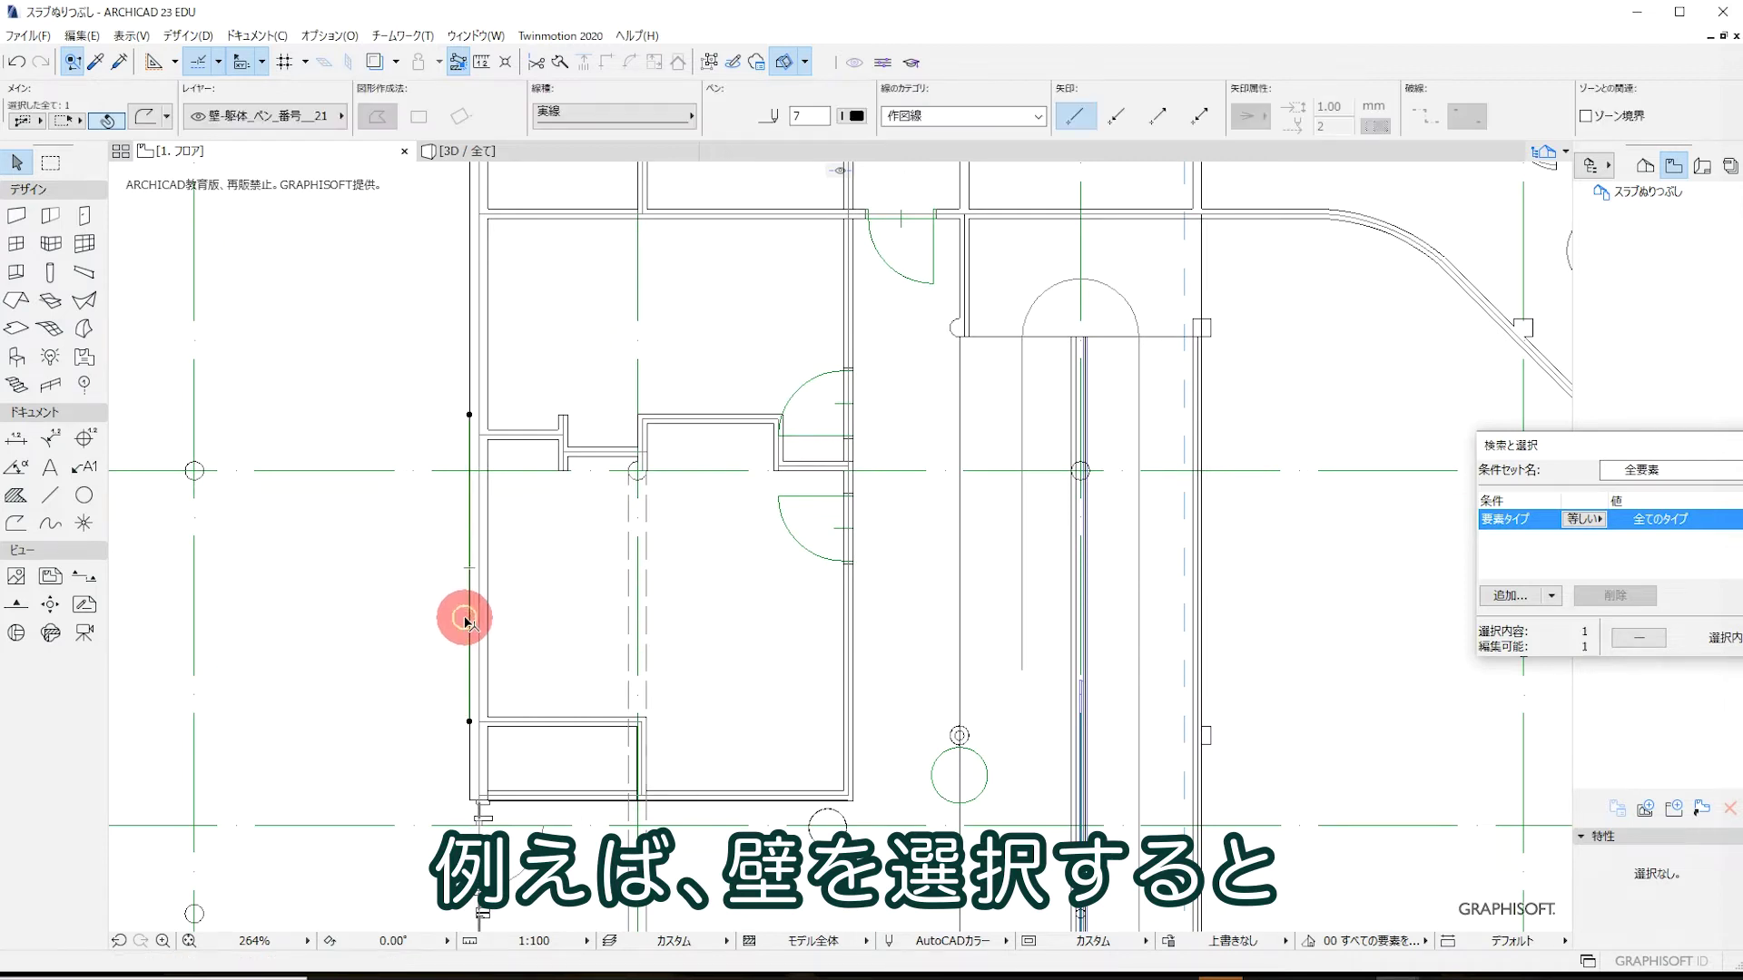
pyautogui.scroll(5, 459, 611)
pyautogui.scroll(-2, 486, 433)
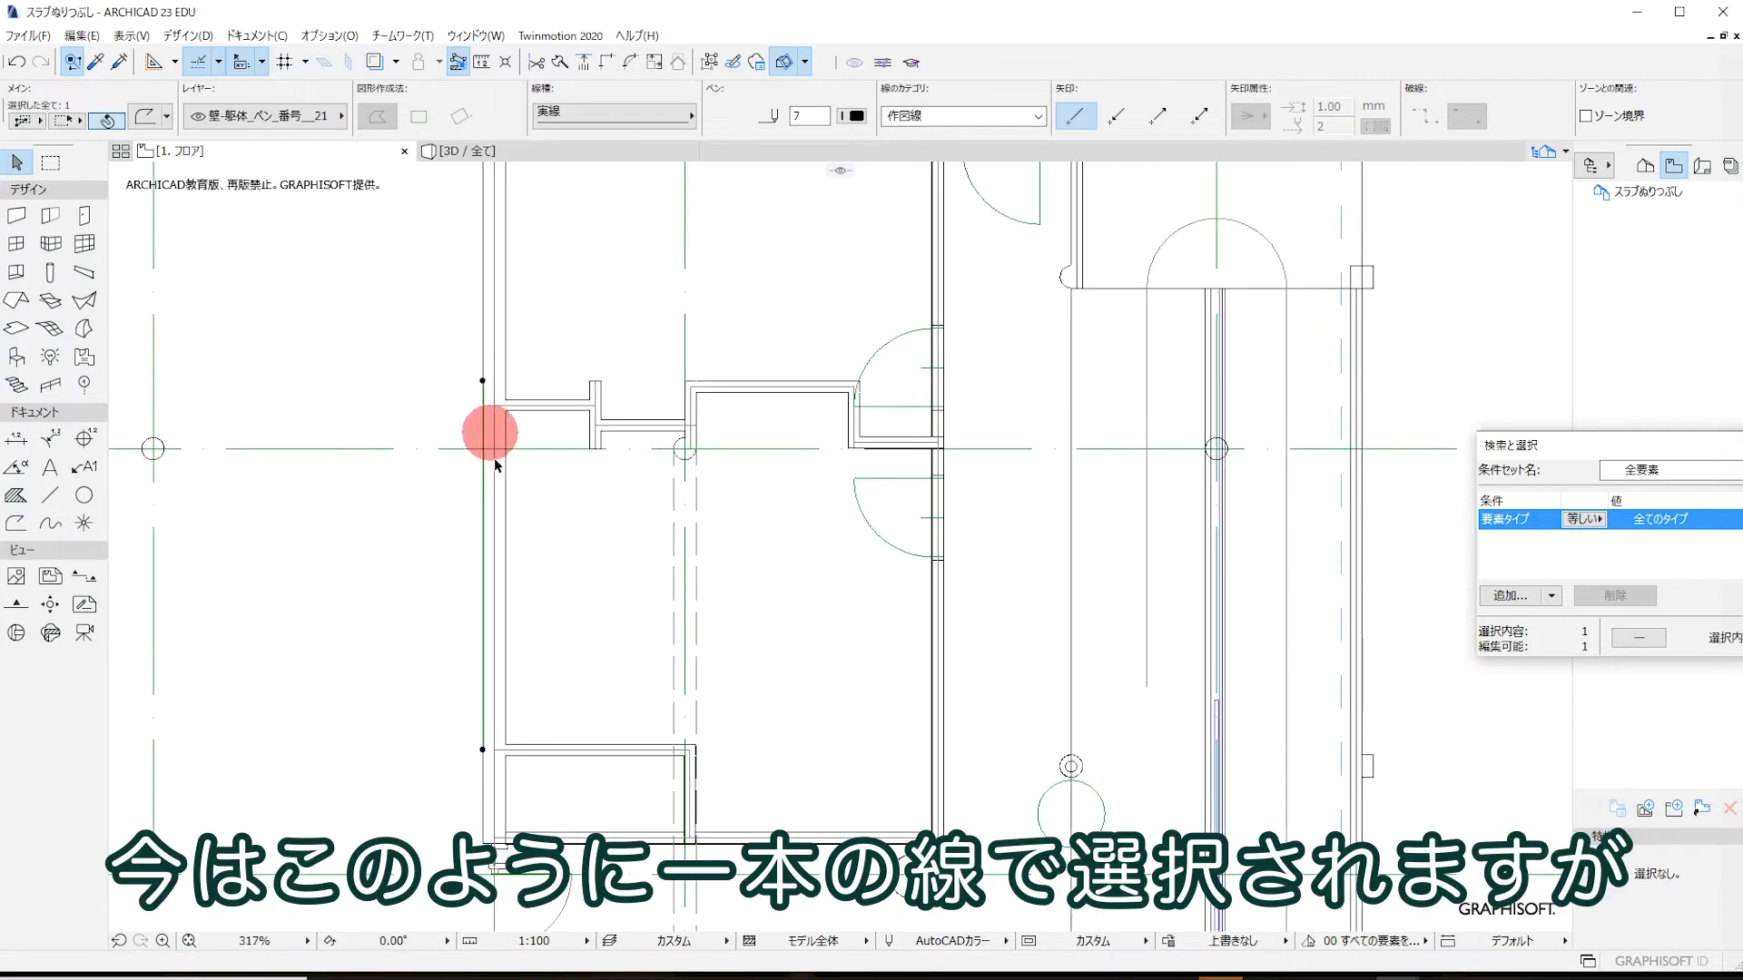
pyautogui.scroll(-2, 486, 544)
pyautogui.scroll(-1, 486, 649)
pyautogui.press('Escape')
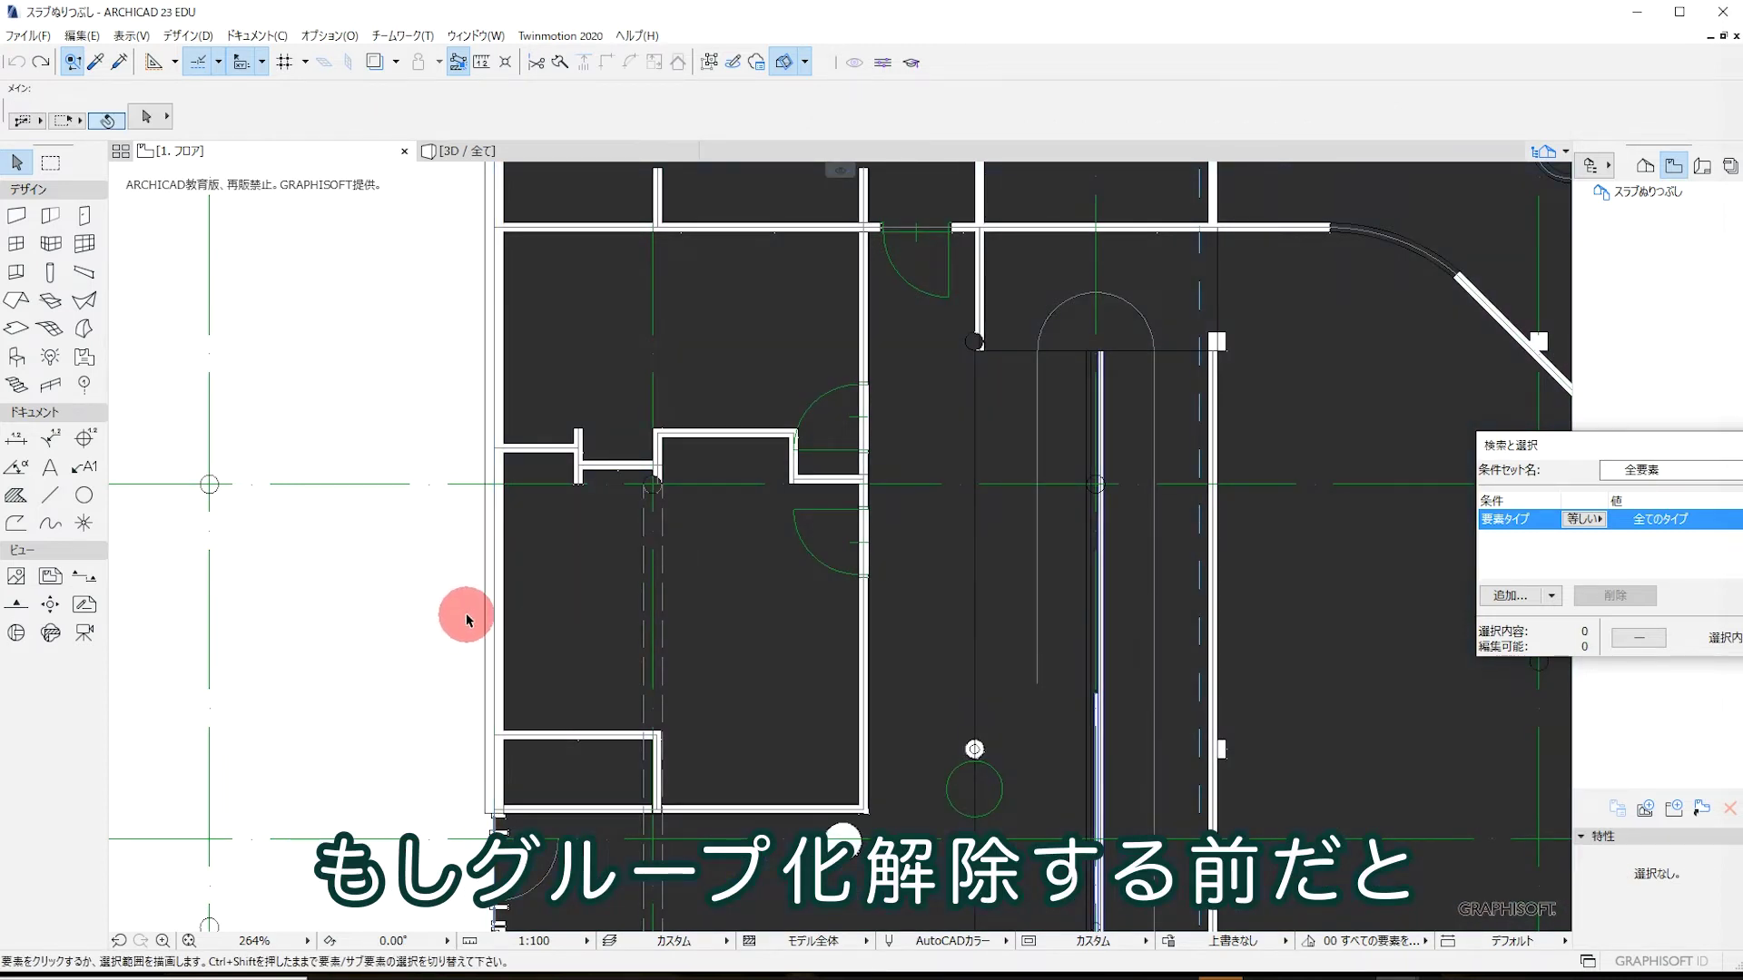
# - Try moving the still-grouped left wall as one piece, then cancel the move and deselect
pyautogui.scroll(3, 466, 620)
pyautogui.click(498, 611)
pyautogui.scroll(-4, 505, 617)
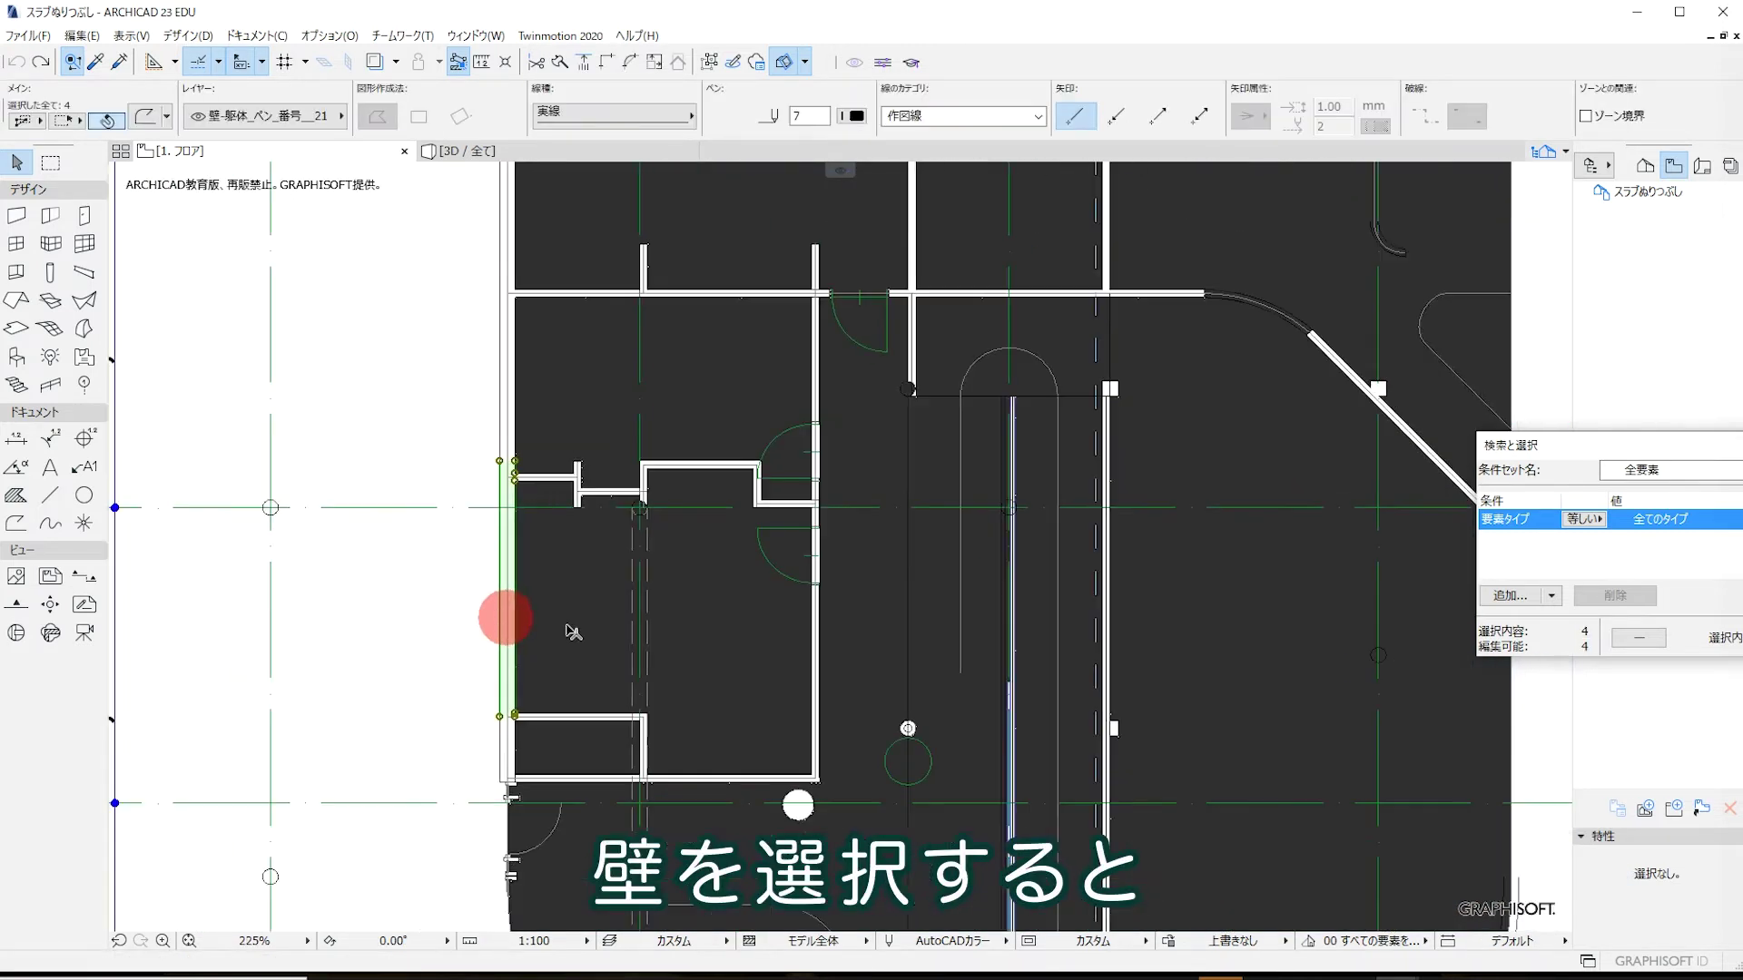
pyautogui.scroll(-1, 489, 522)
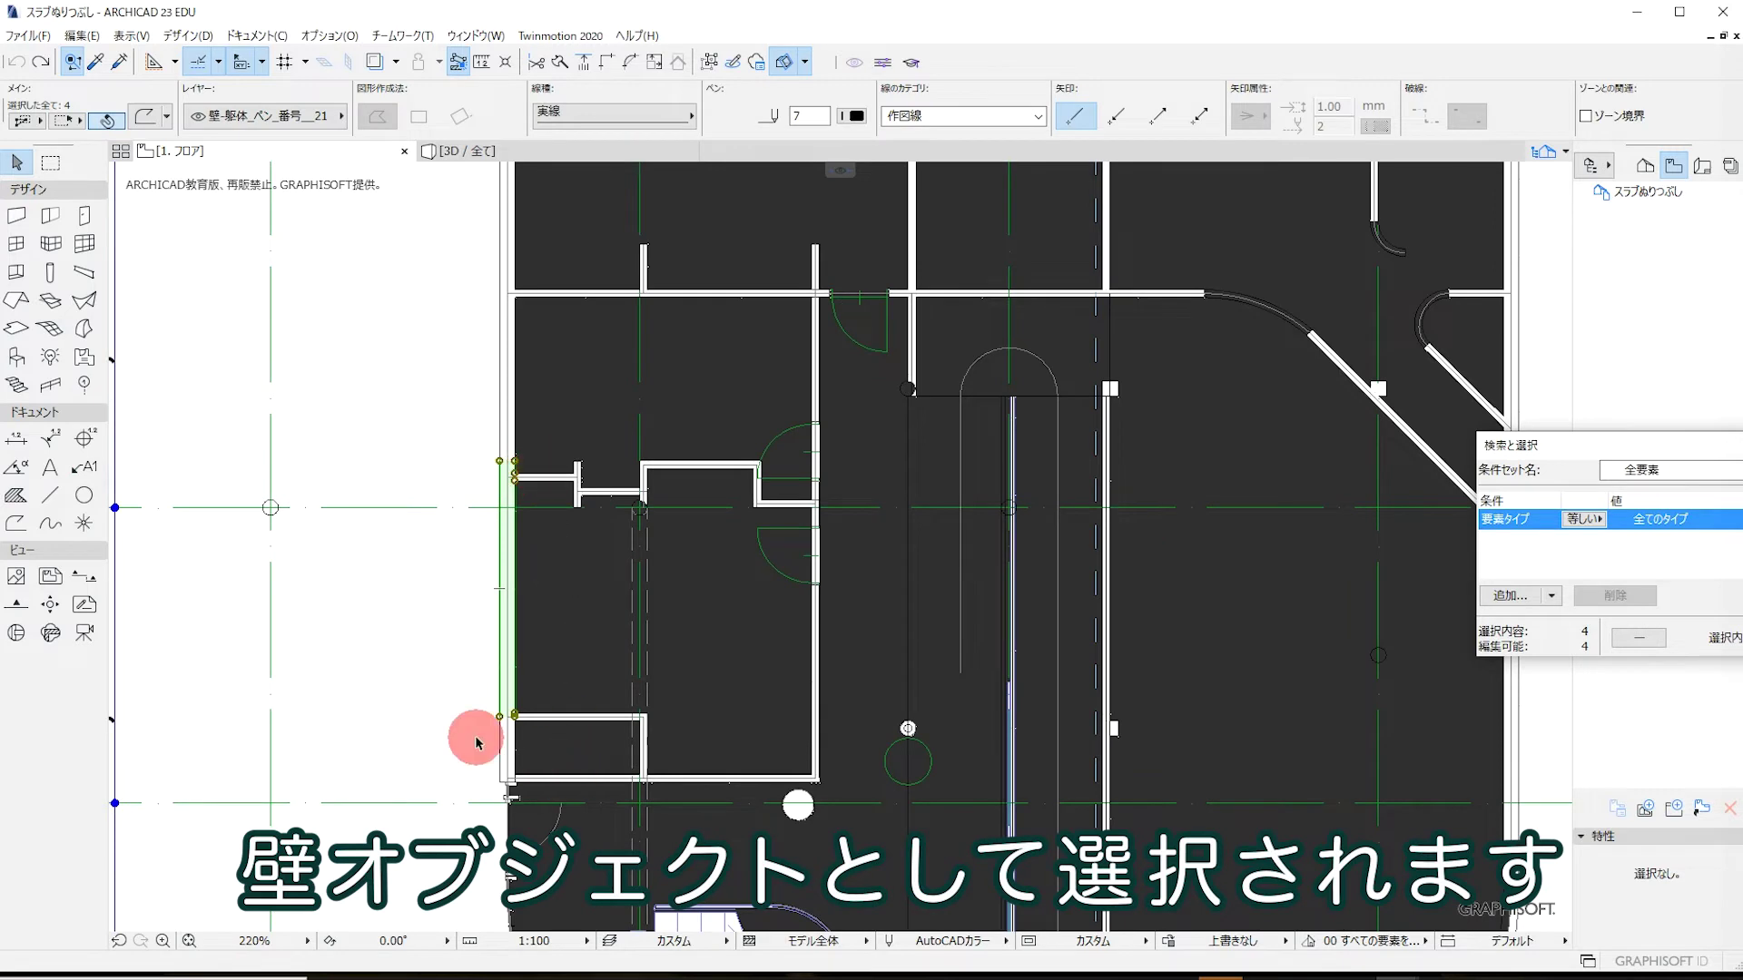
pyautogui.scroll(1, 555, 496)
pyautogui.click(450, 625)
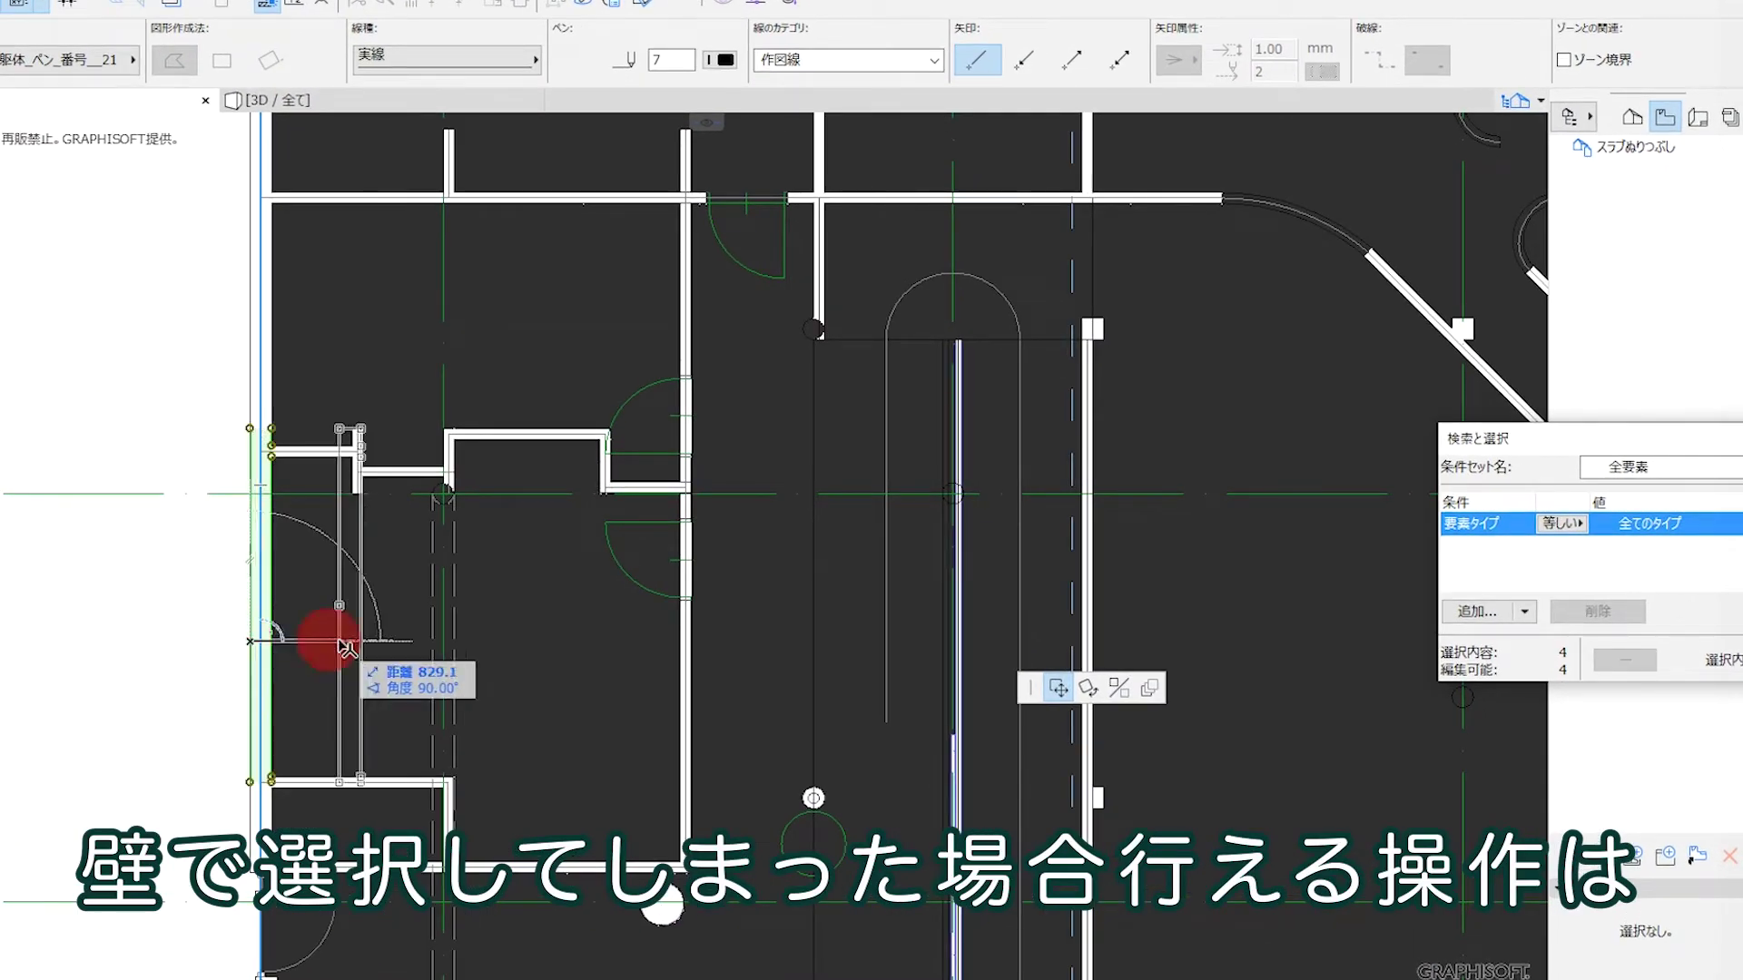
pyautogui.moveTo(257, 646)
pyautogui.mouseDown()
pyautogui.moveTo(111, 653)
pyautogui.moveTo(1087, 704)
pyautogui.mouseUp()
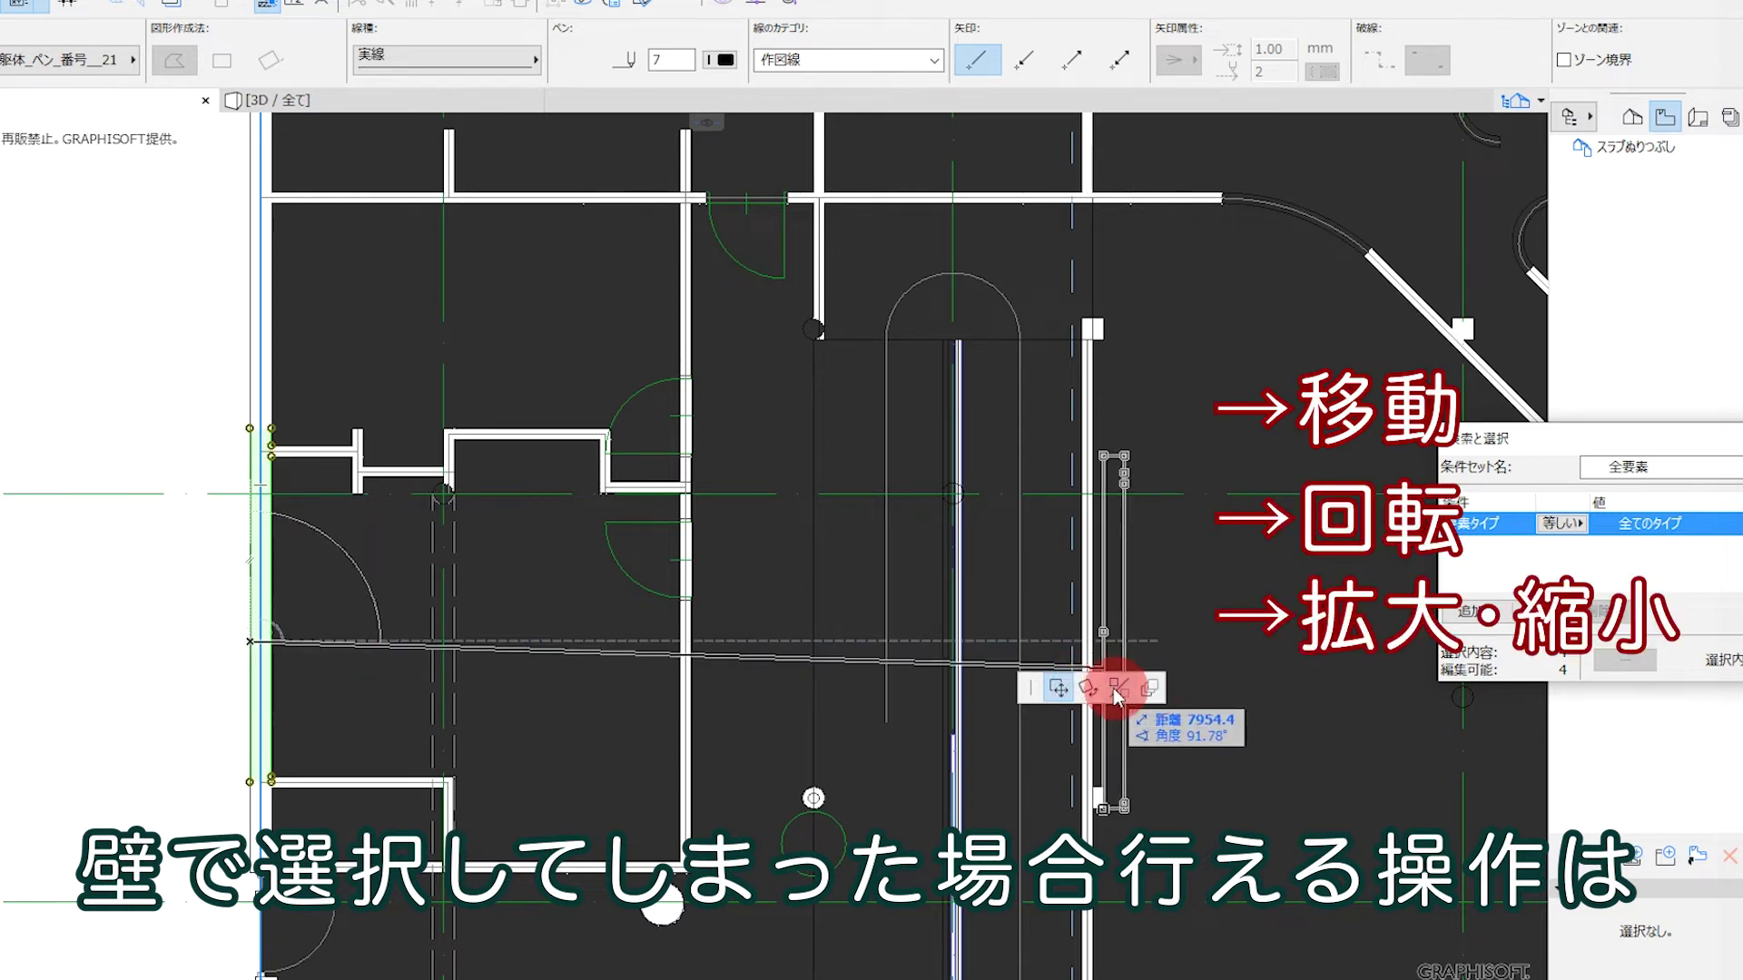
pyautogui.click(192, 665)
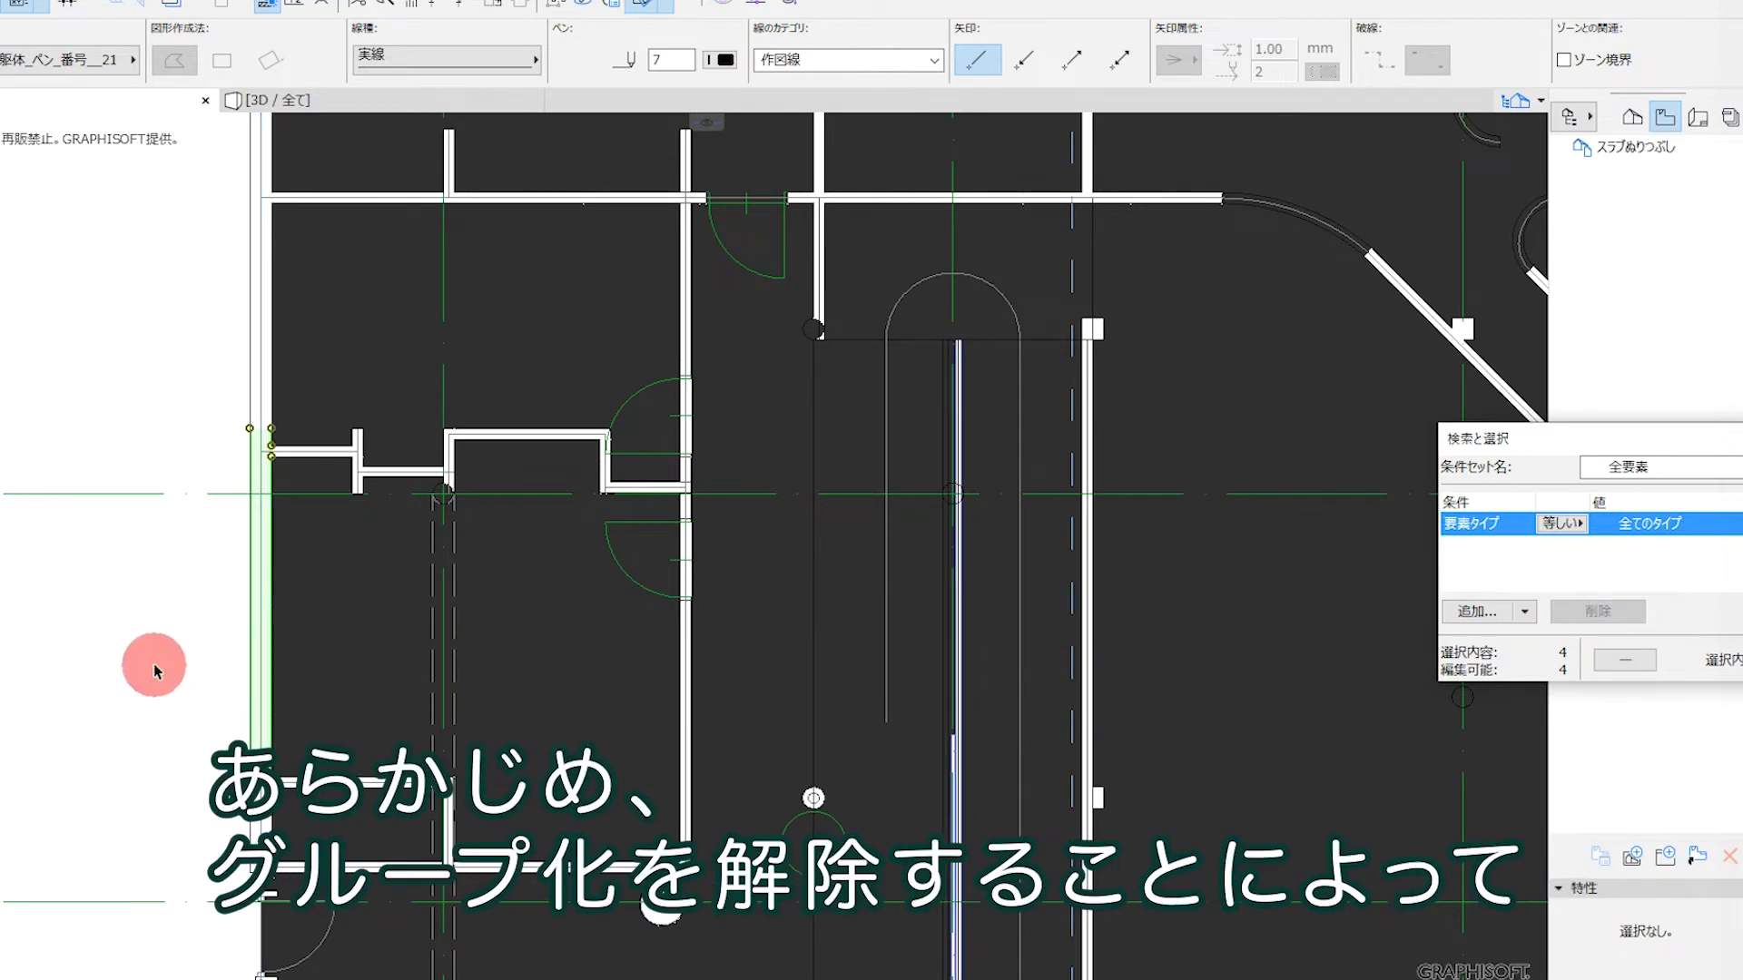
pyautogui.click(254, 665)
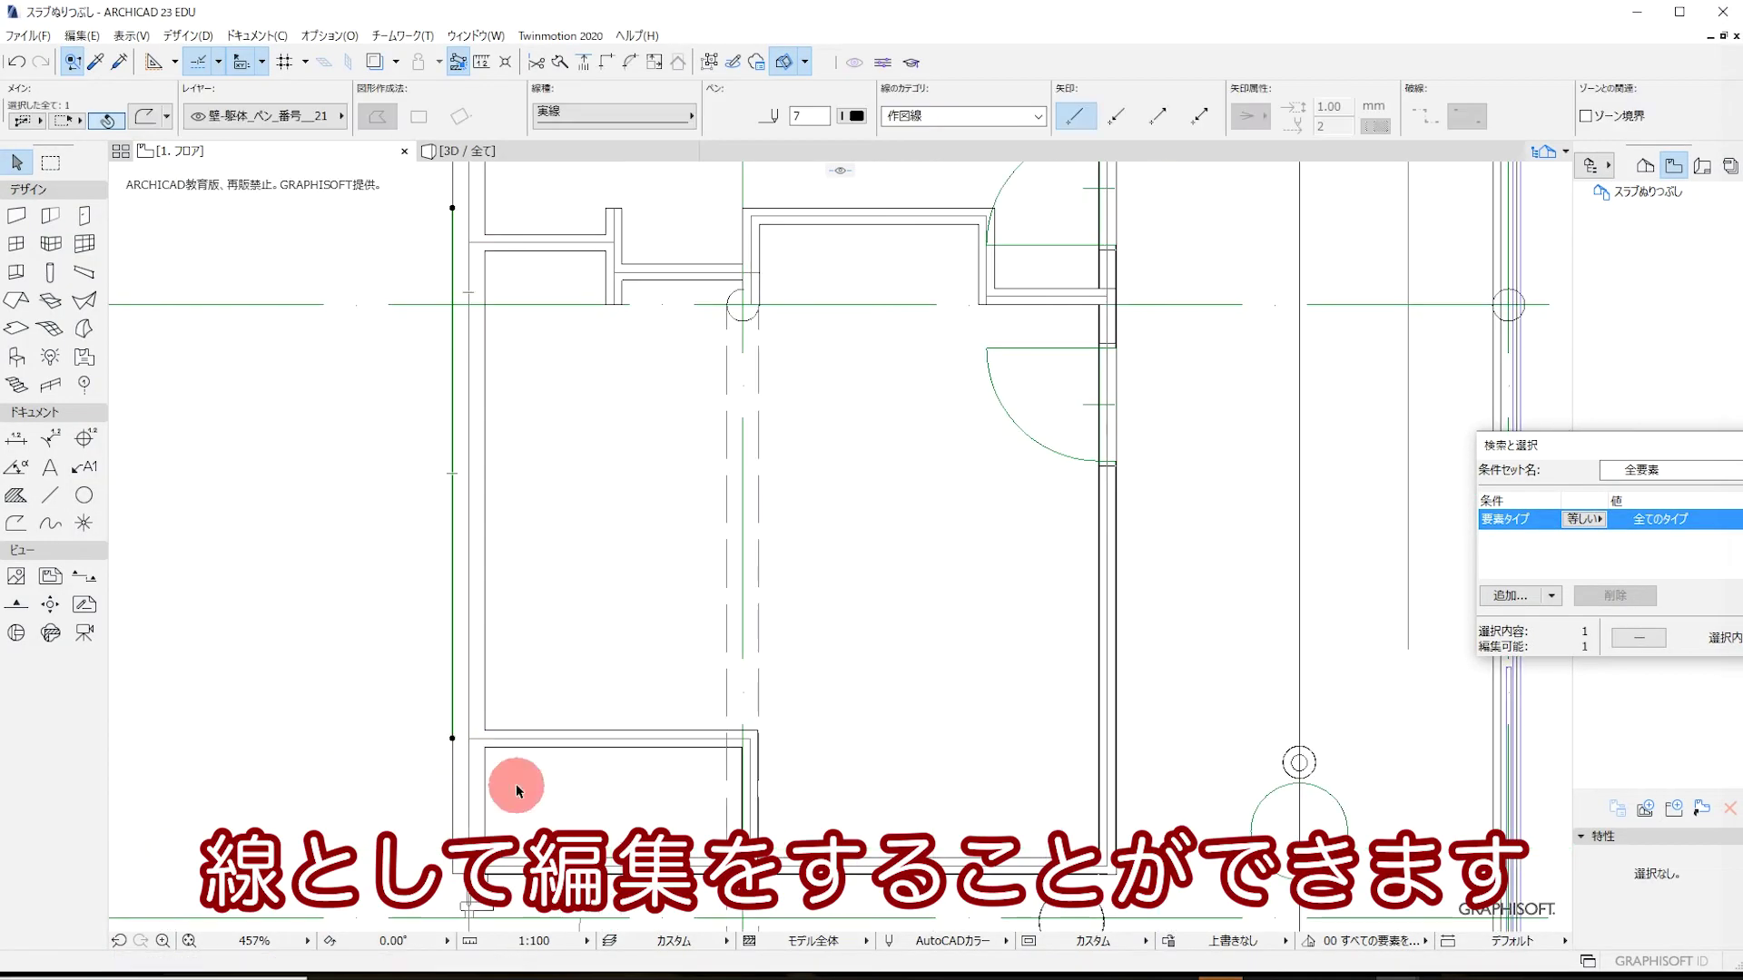
# - Ungroup the Y4 grid marker and select its grid line separately from the bubble
pyautogui.click(378, 727)
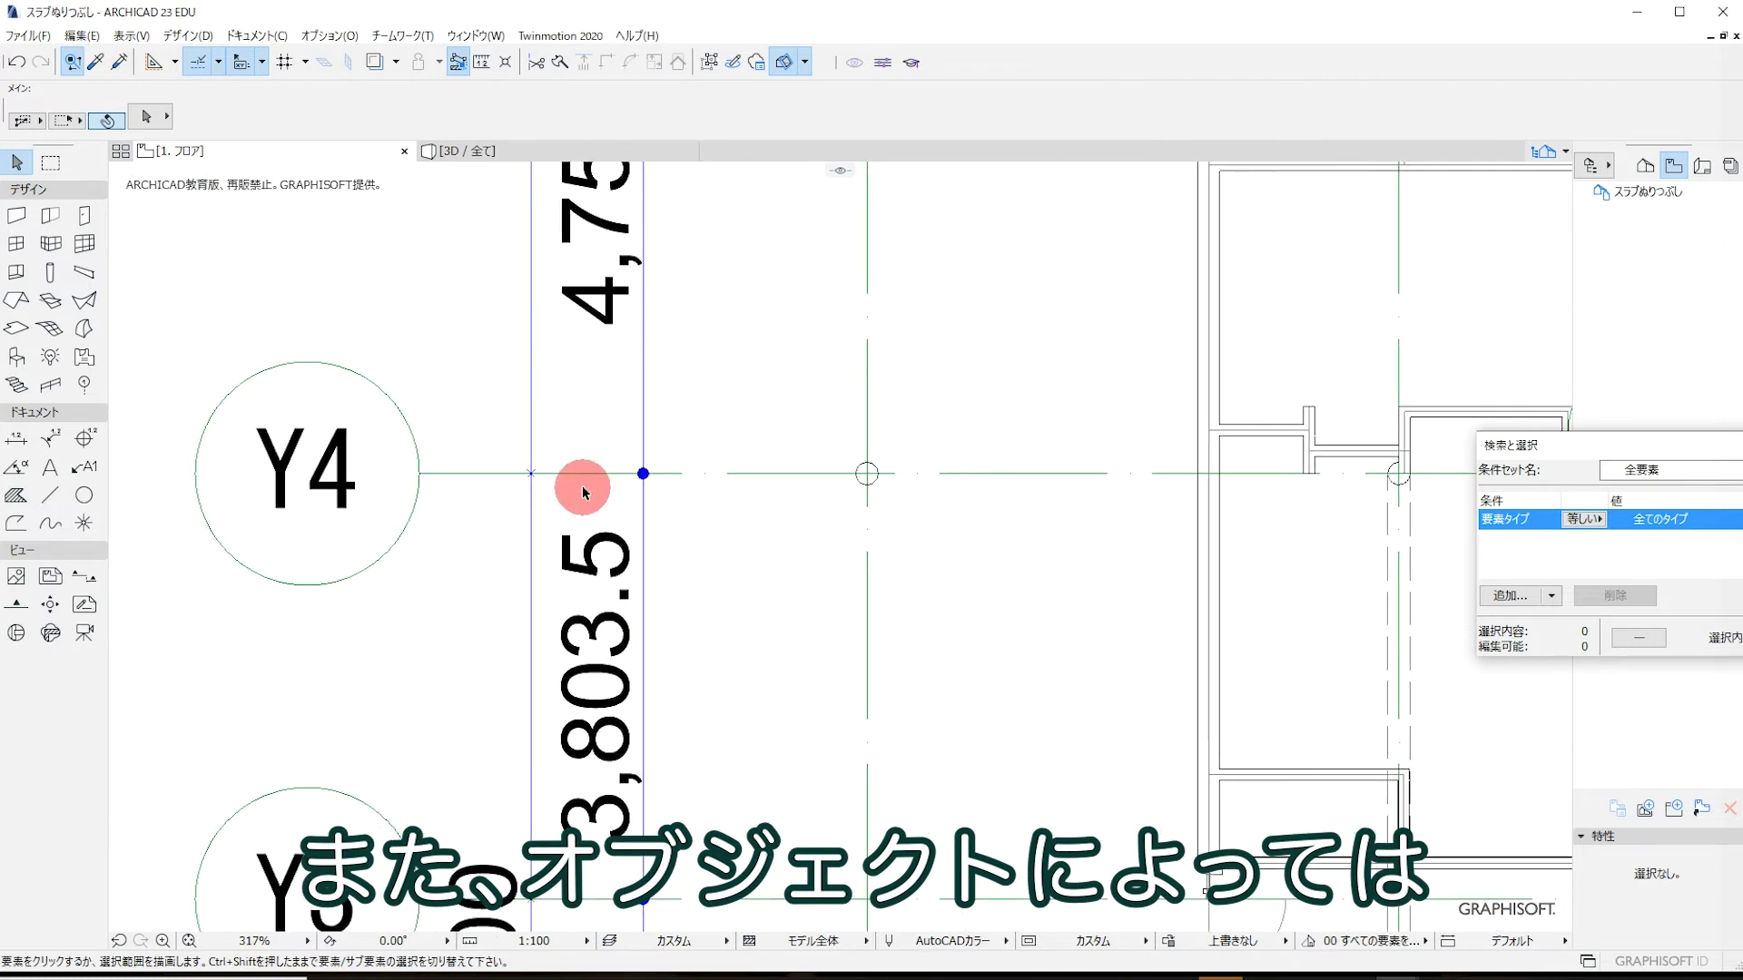
pyautogui.click(393, 555)
pyautogui.scroll(2, 495, 519)
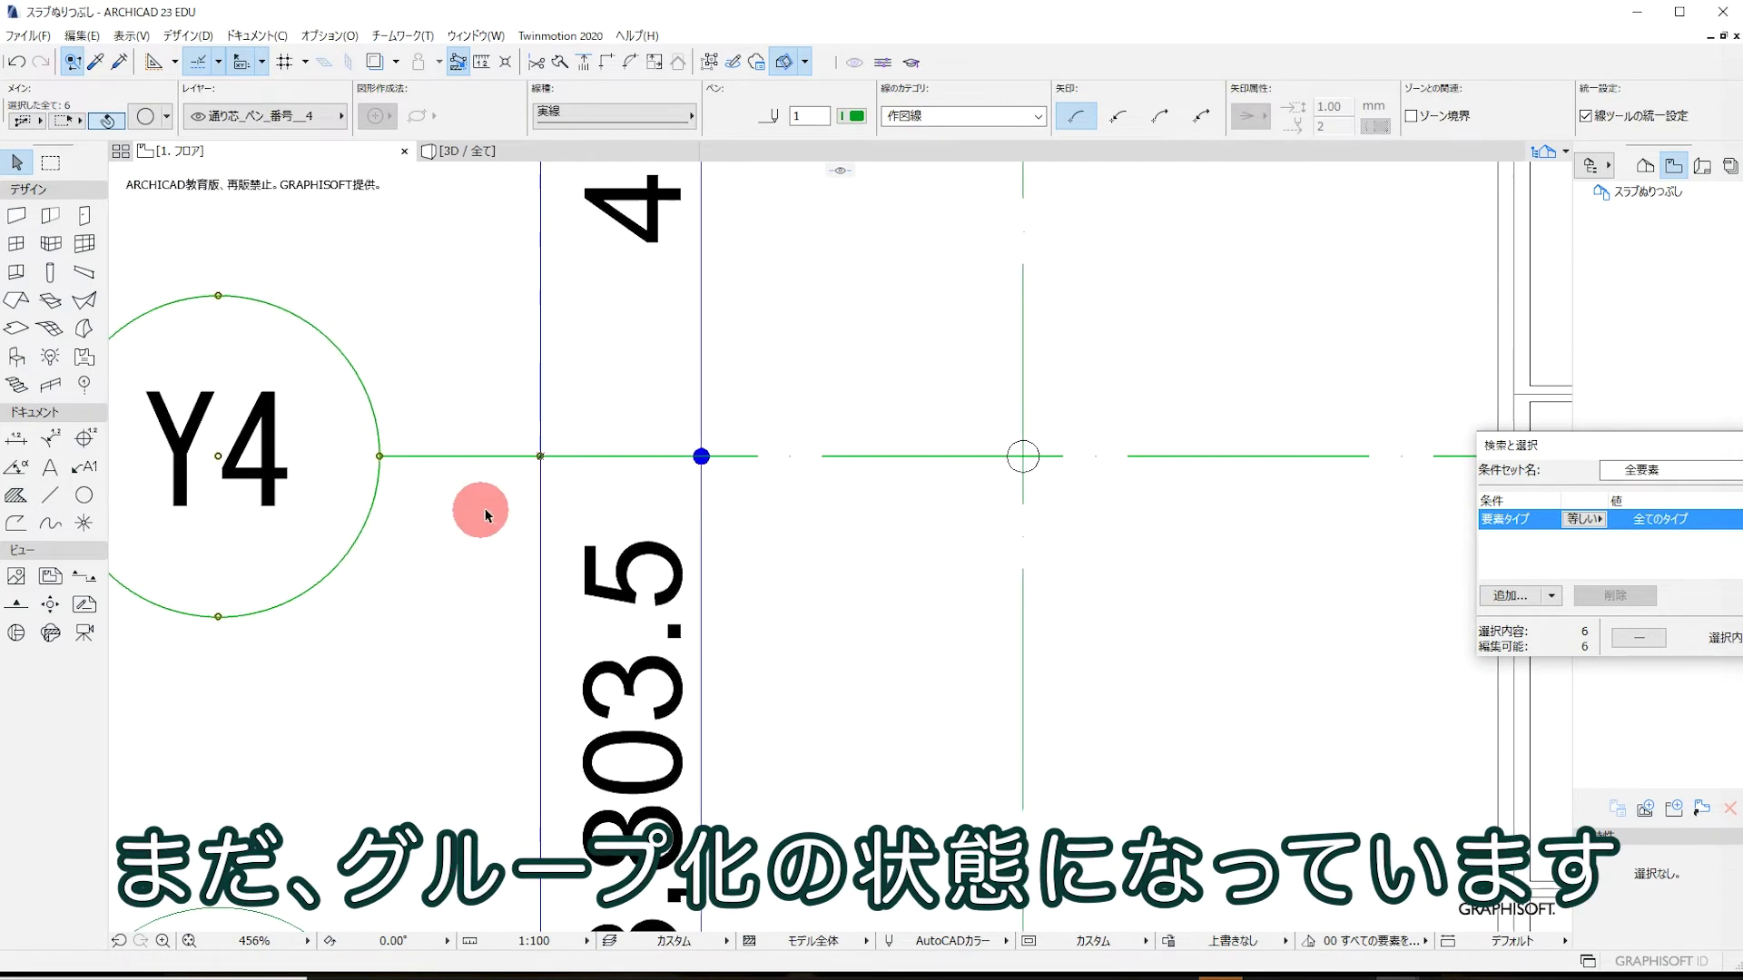
pyautogui.scroll(-3, 486, 515)
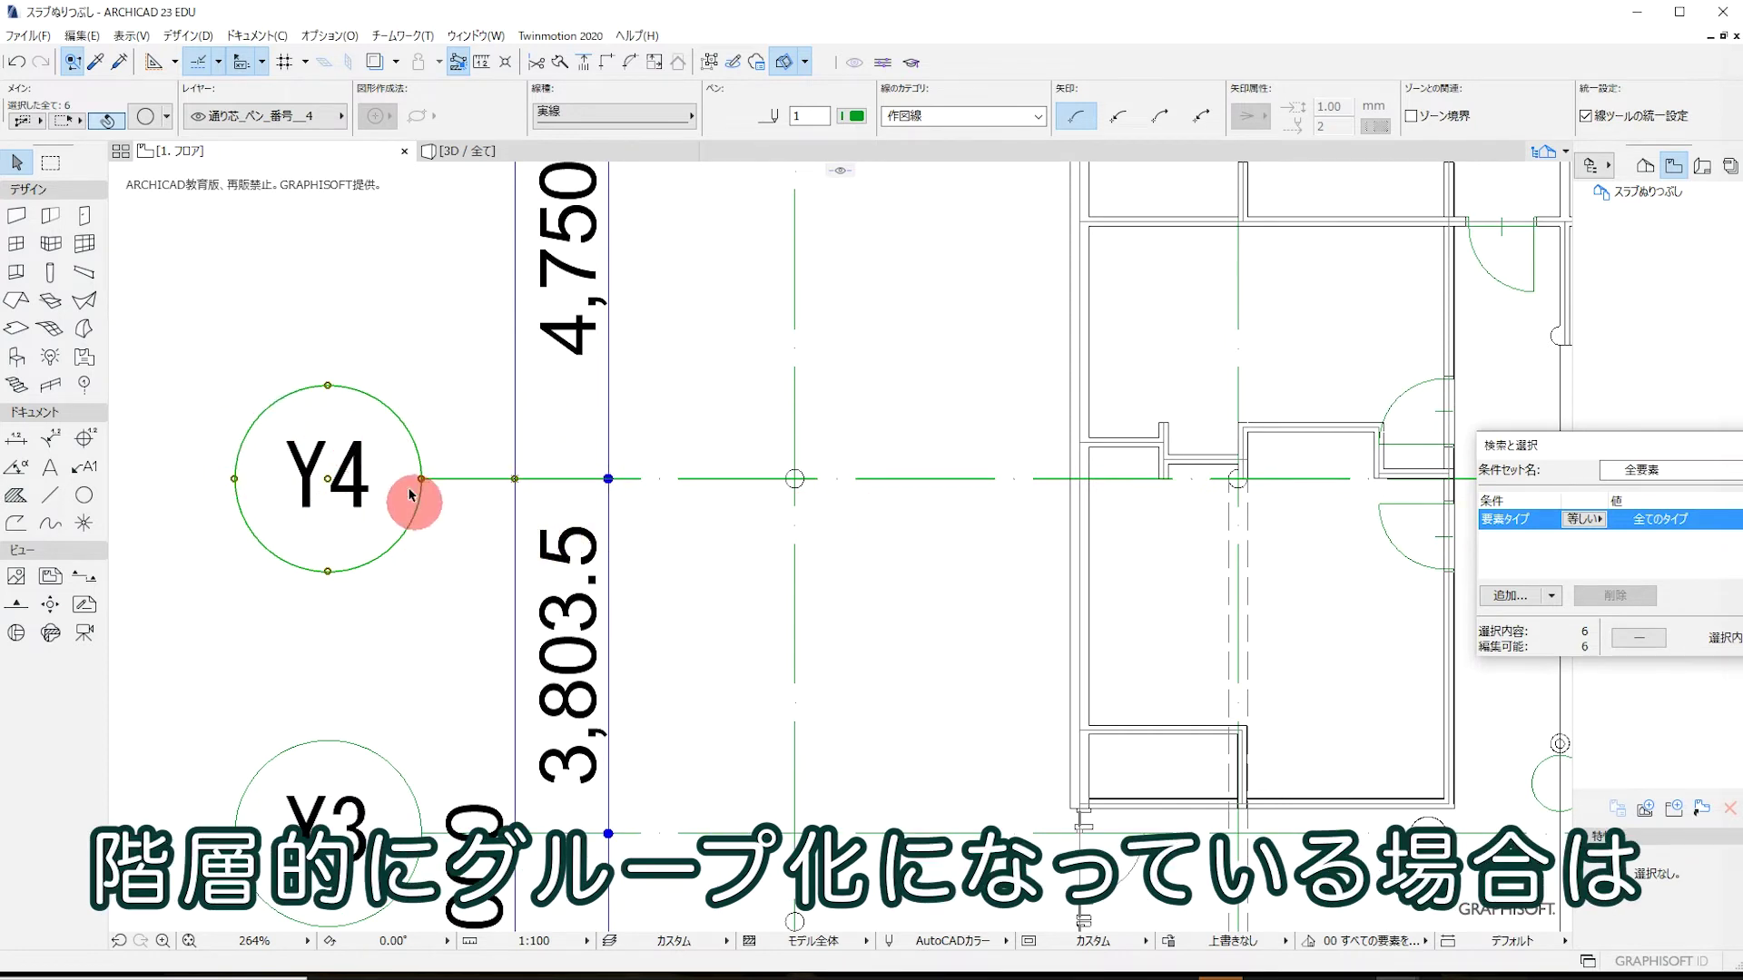
pyautogui.hotkey('ctrl', 'shift', 'g')
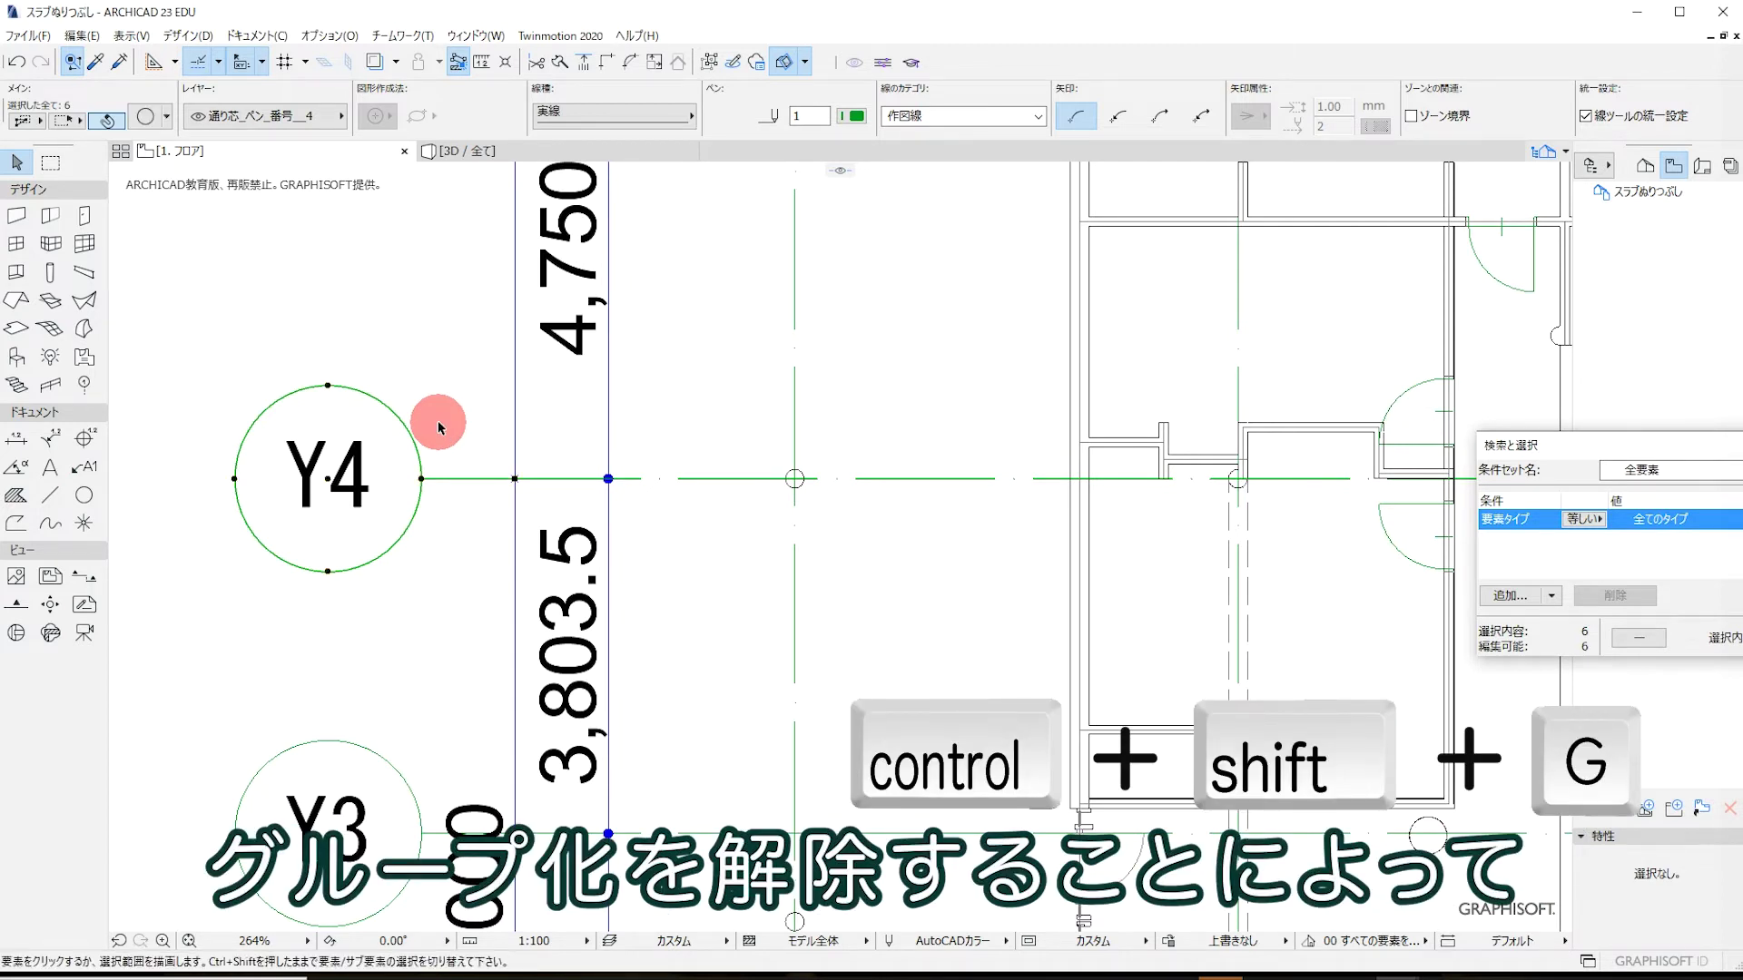
pyautogui.click(423, 461)
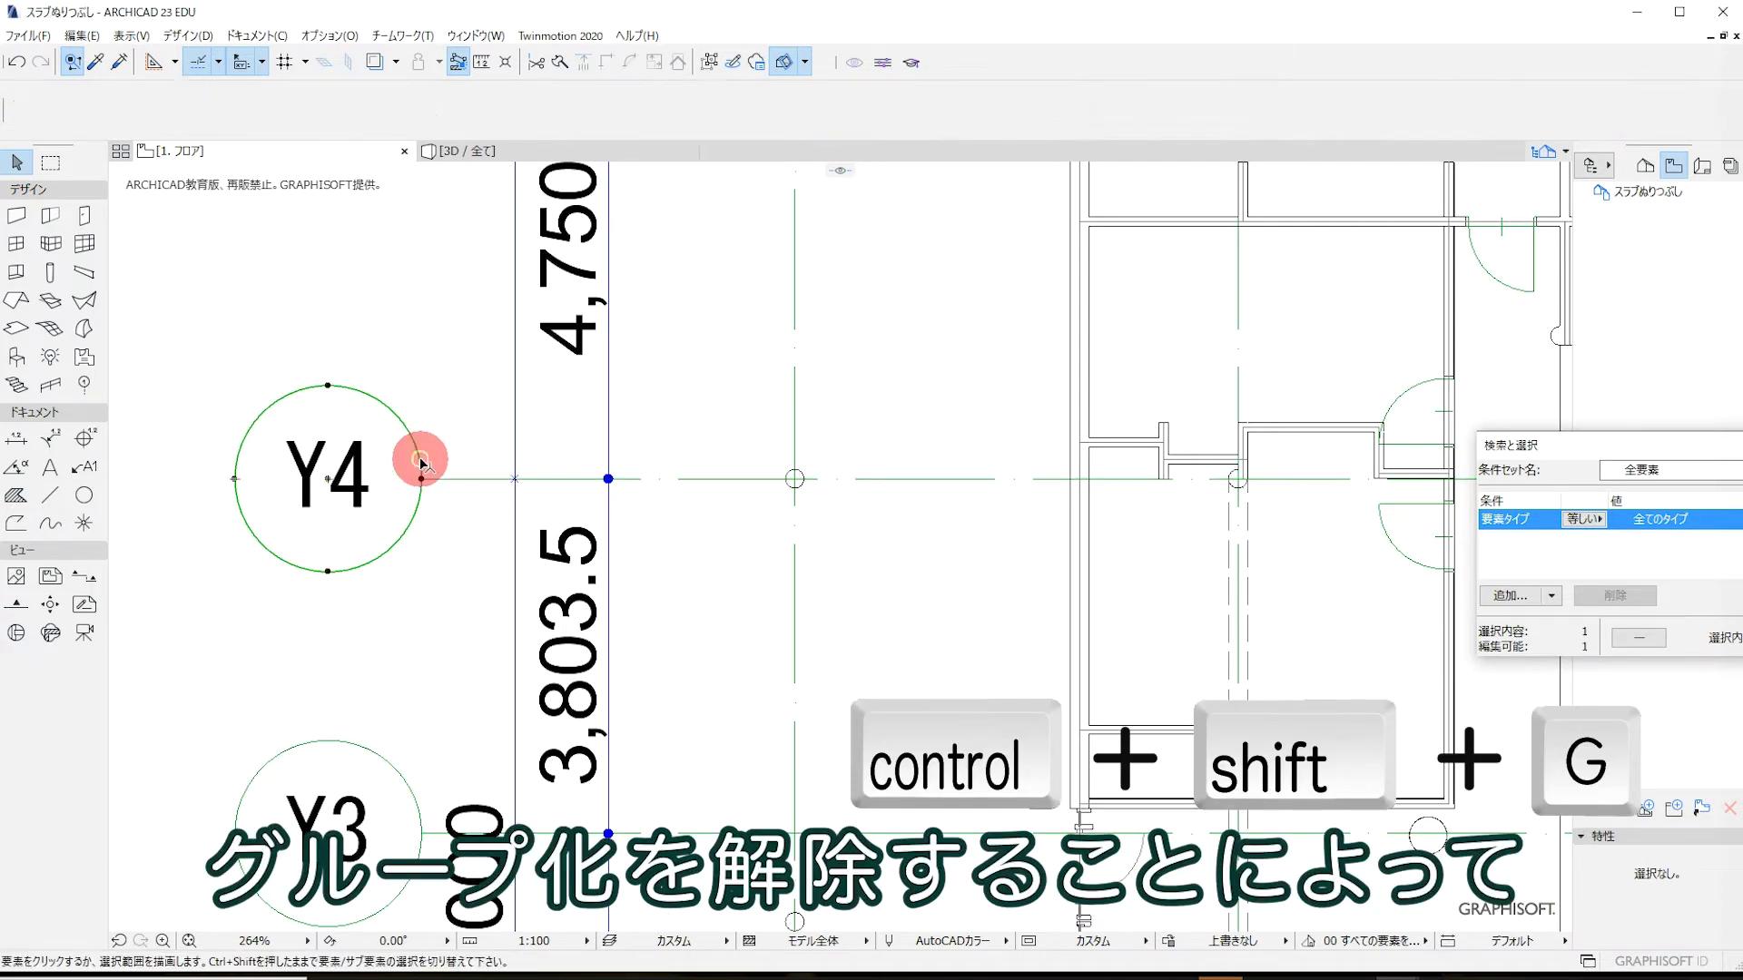
pyautogui.click(422, 415)
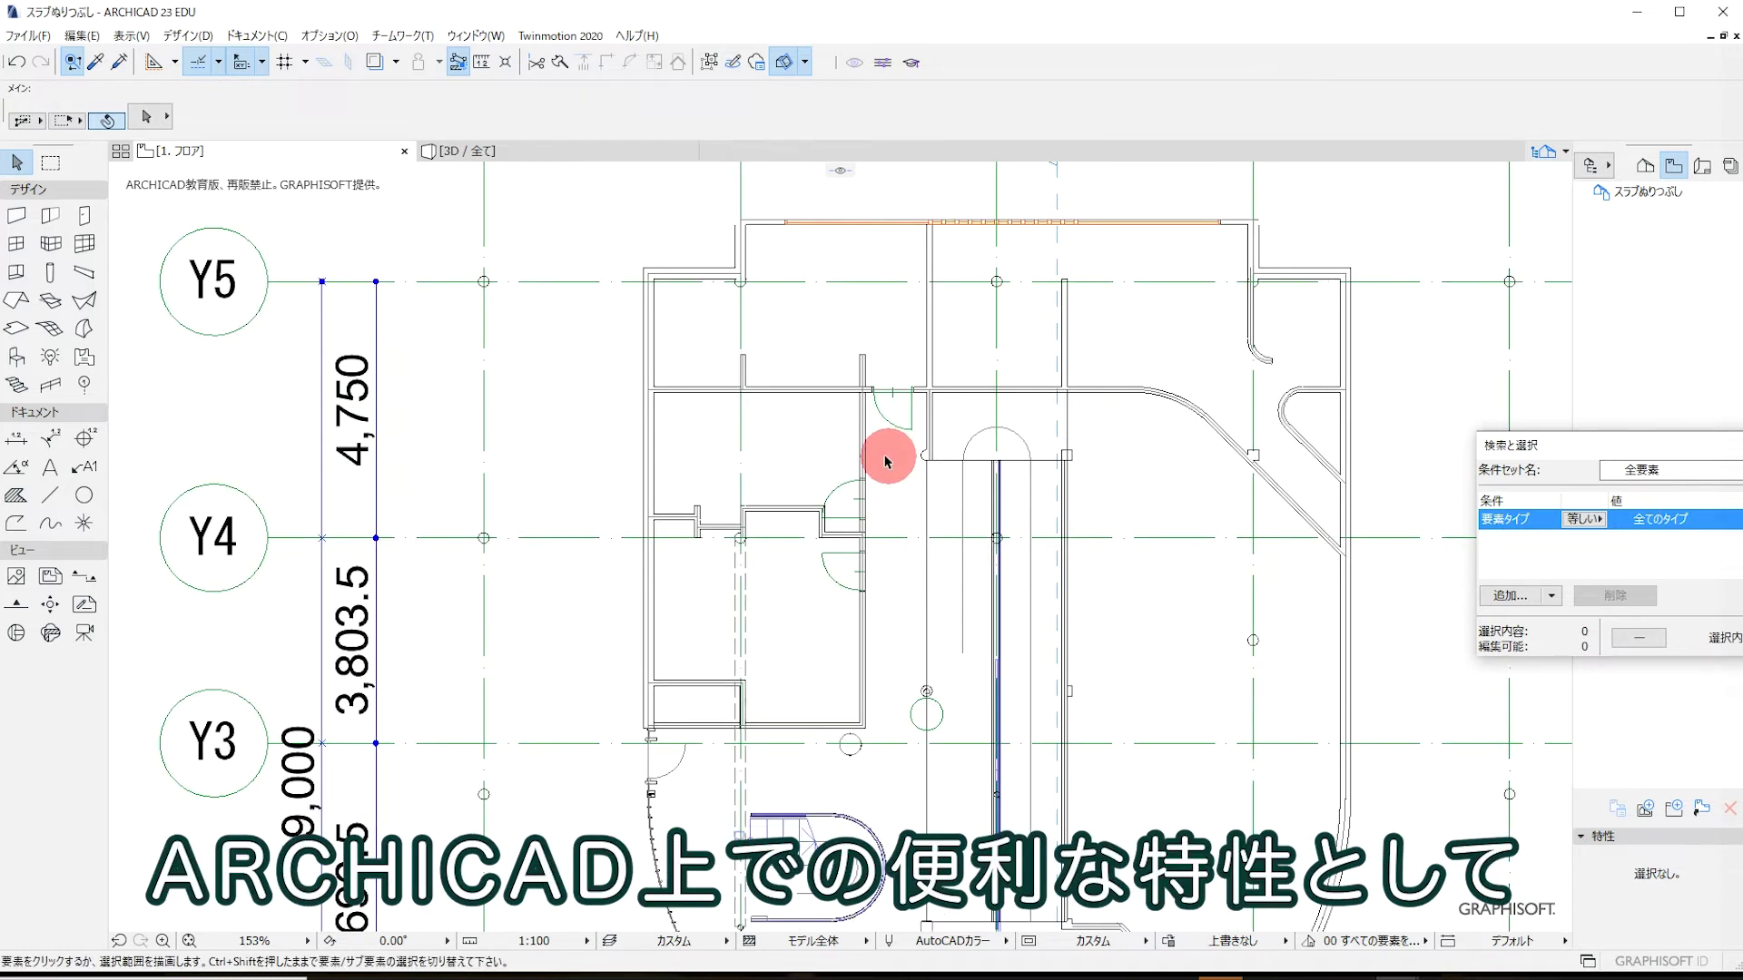
# - Trim the horizontal line end protruding past the right wall edge
pyautogui.scroll(3, 788, 731)
pyautogui.scroll(3, 700, 719)
pyautogui.scroll(3, 623, 575)
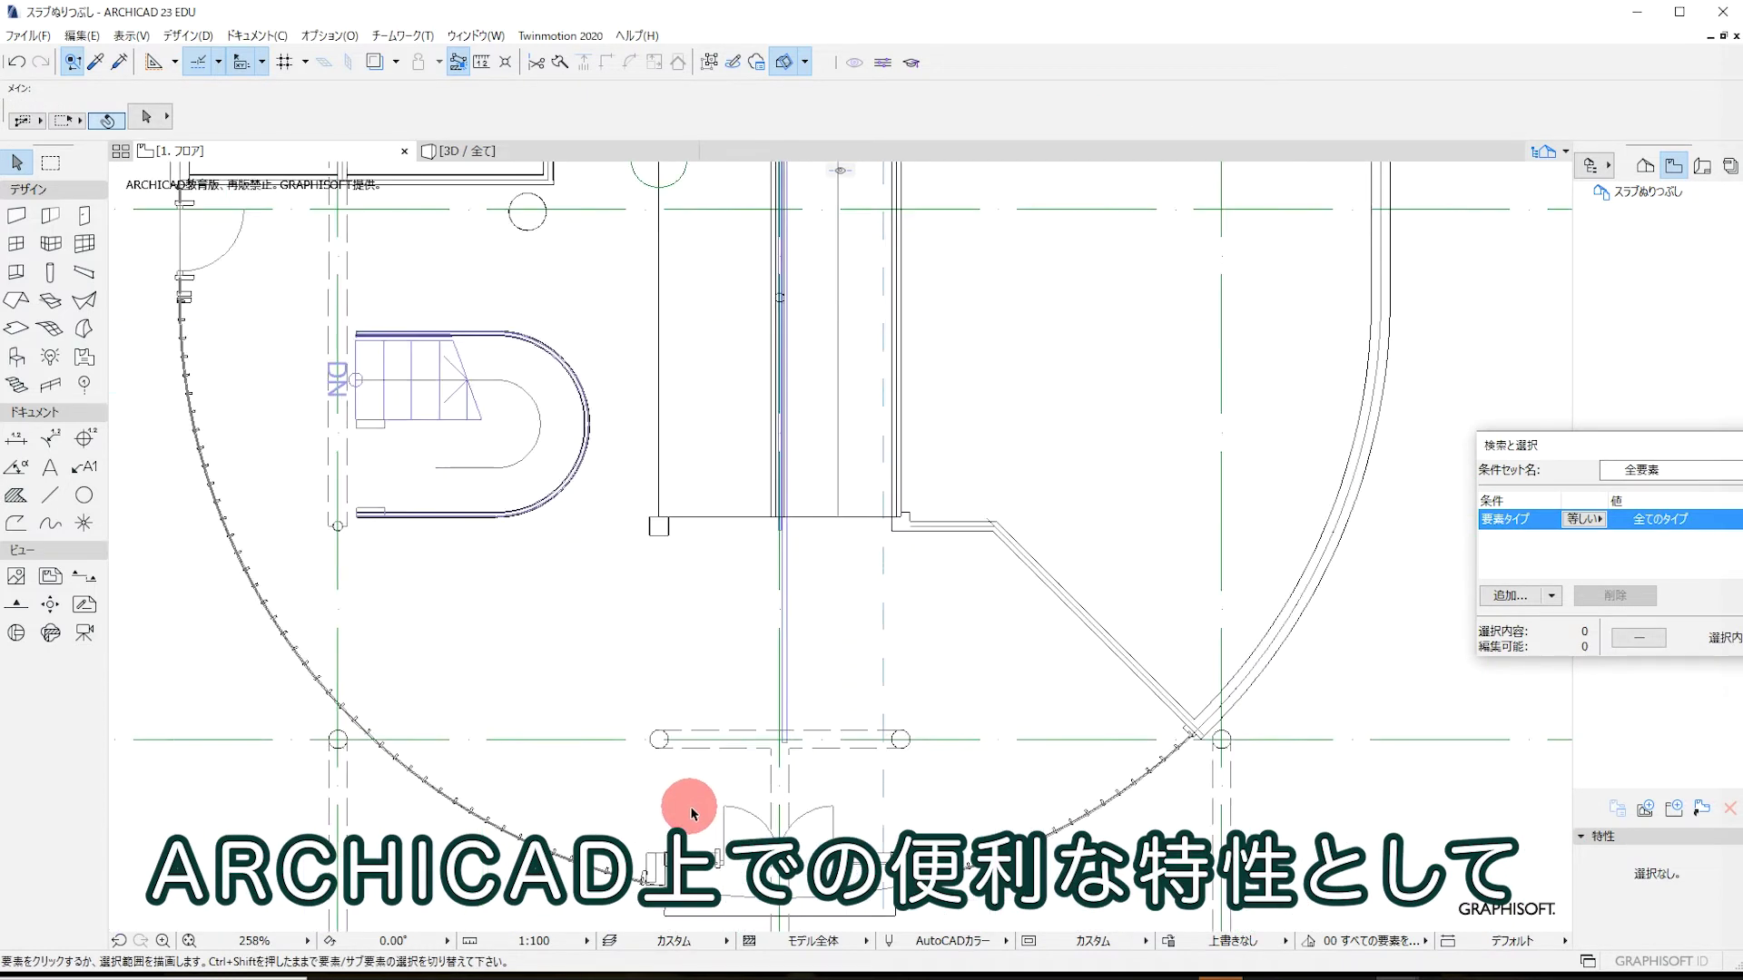
pyautogui.scroll(3, 681, 739)
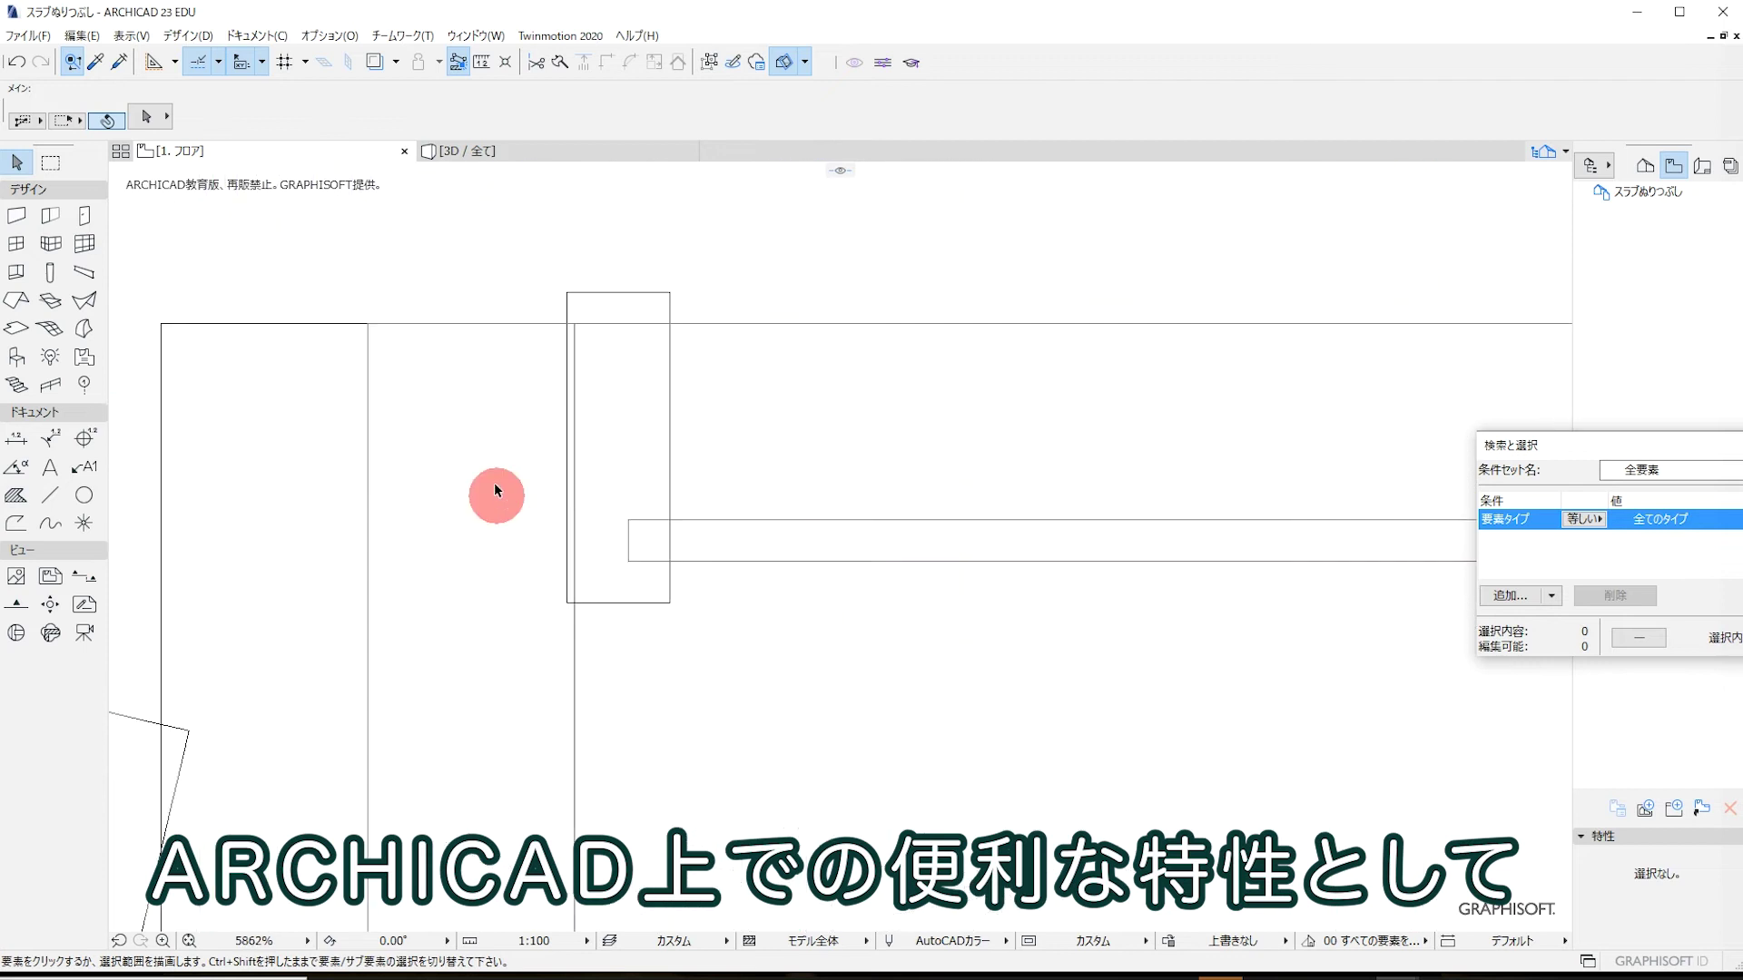
pyautogui.click(578, 519)
pyautogui.click(618, 450)
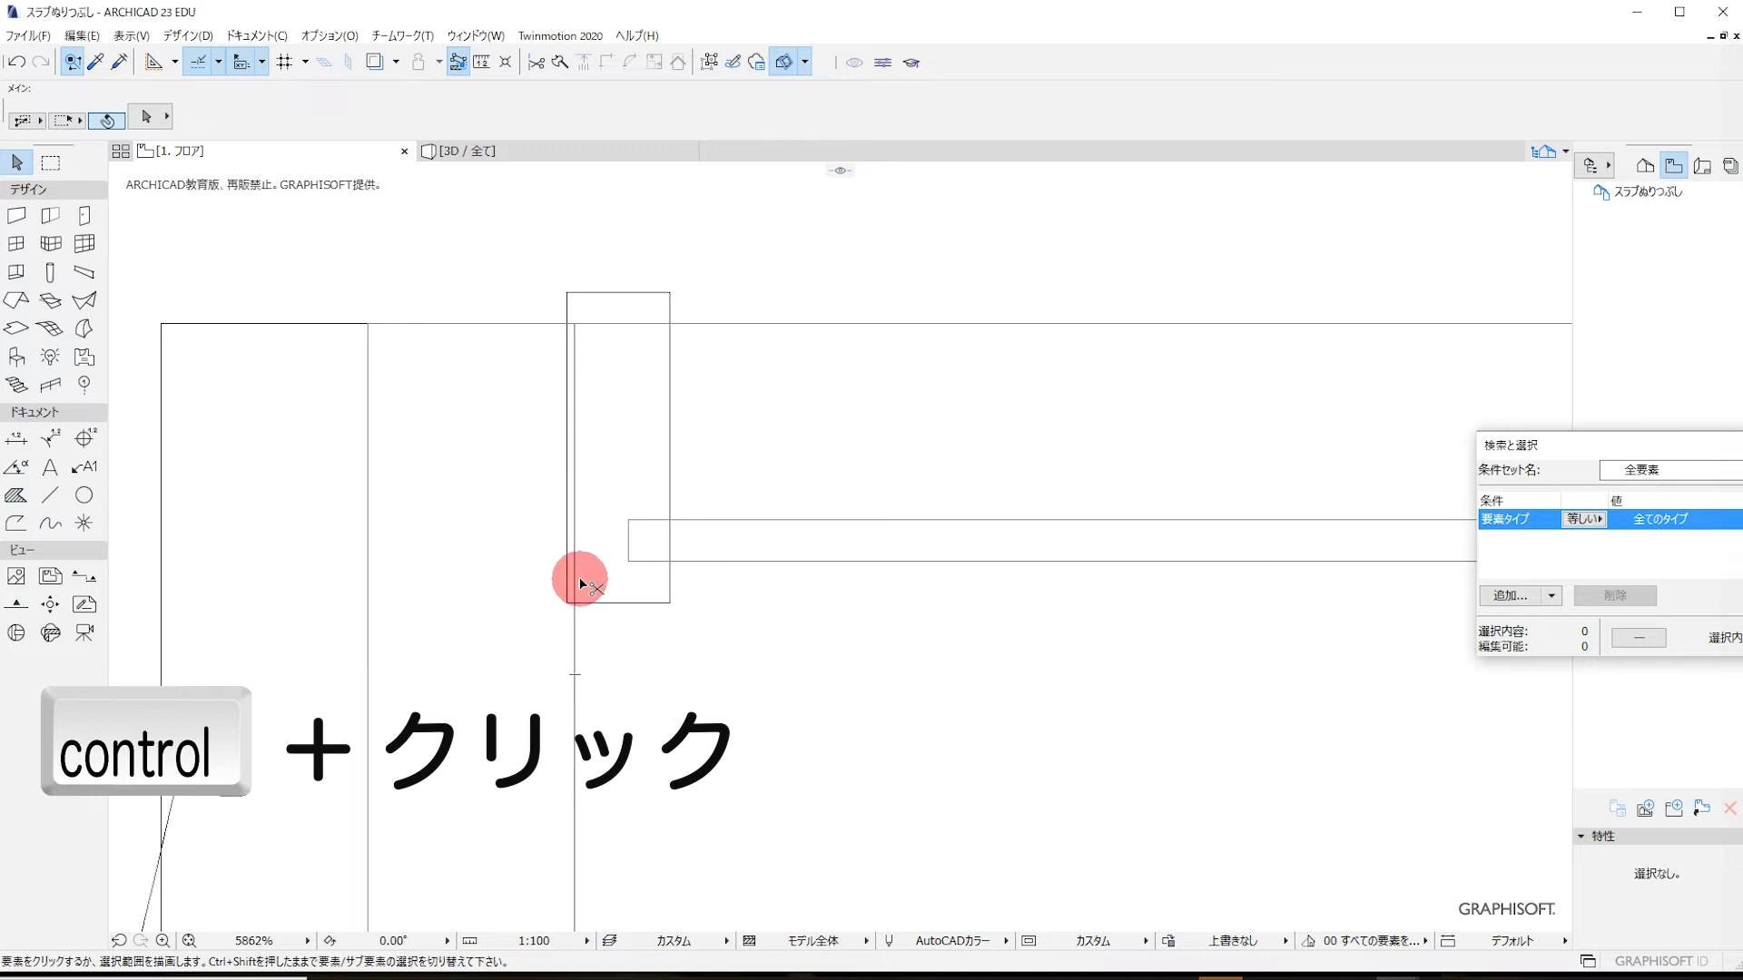
pyautogui.scroll(-2, 416, 525)
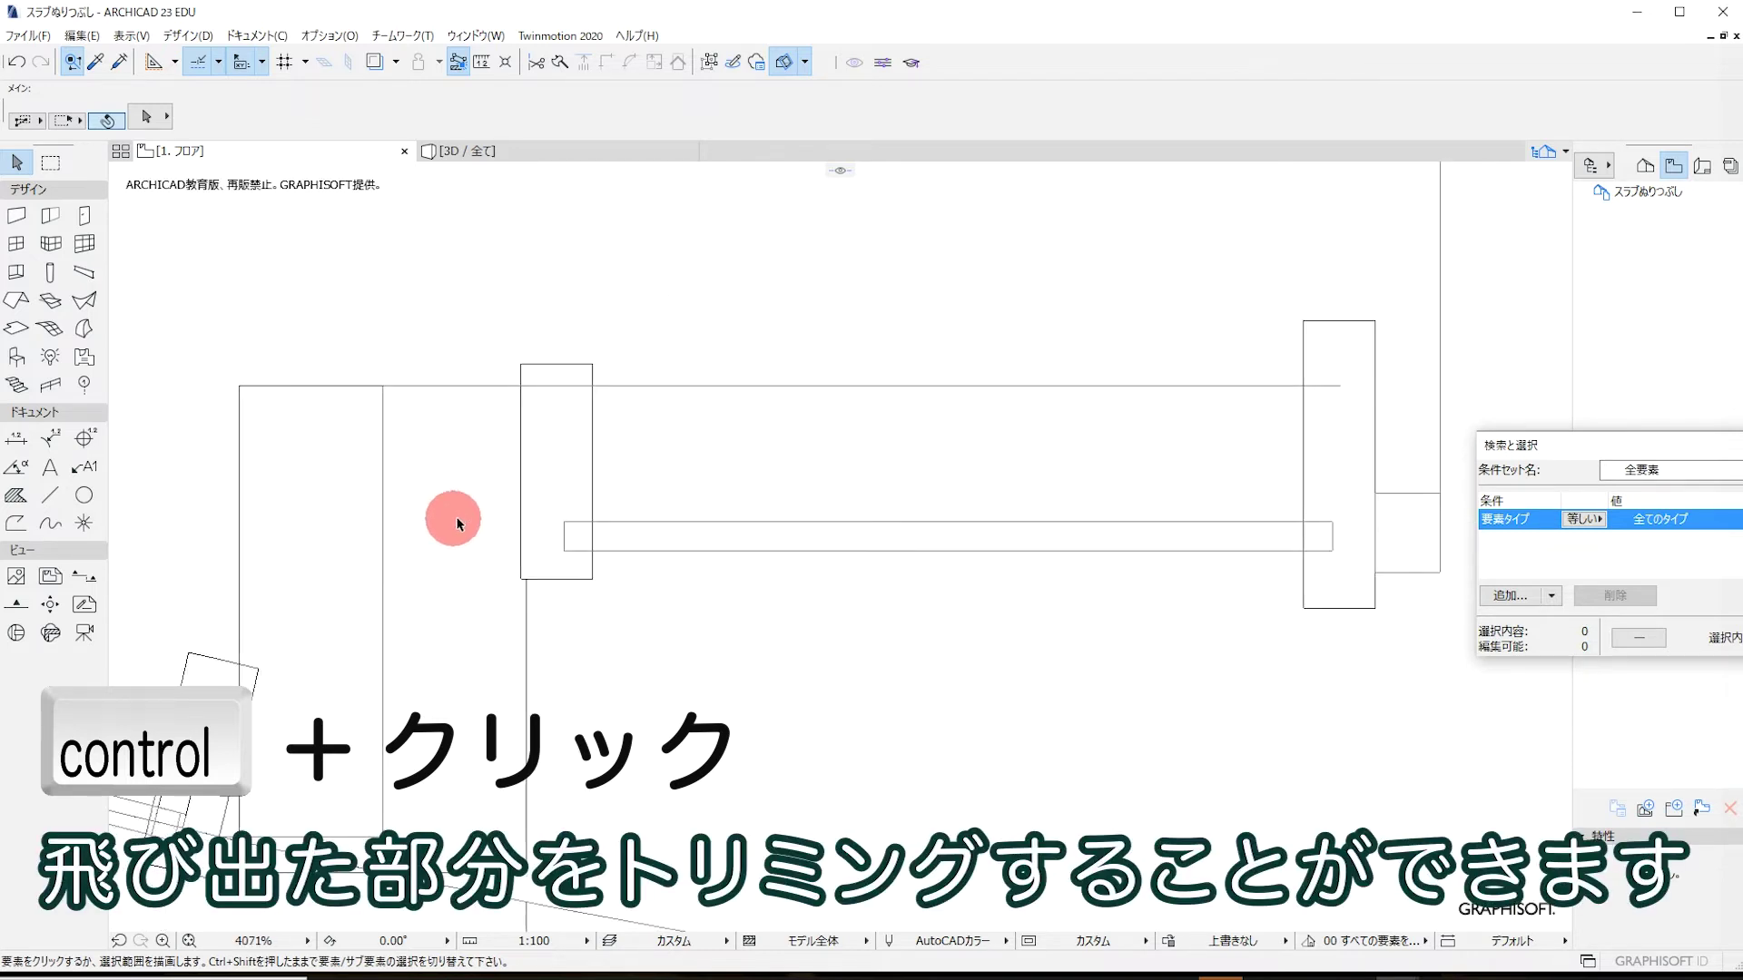
pyautogui.moveTo(863, 545); pyautogui.dragTo(703, 548, button='middle')
pyautogui.moveTo(951, 411); pyautogui.dragTo(766, 511, button='middle')
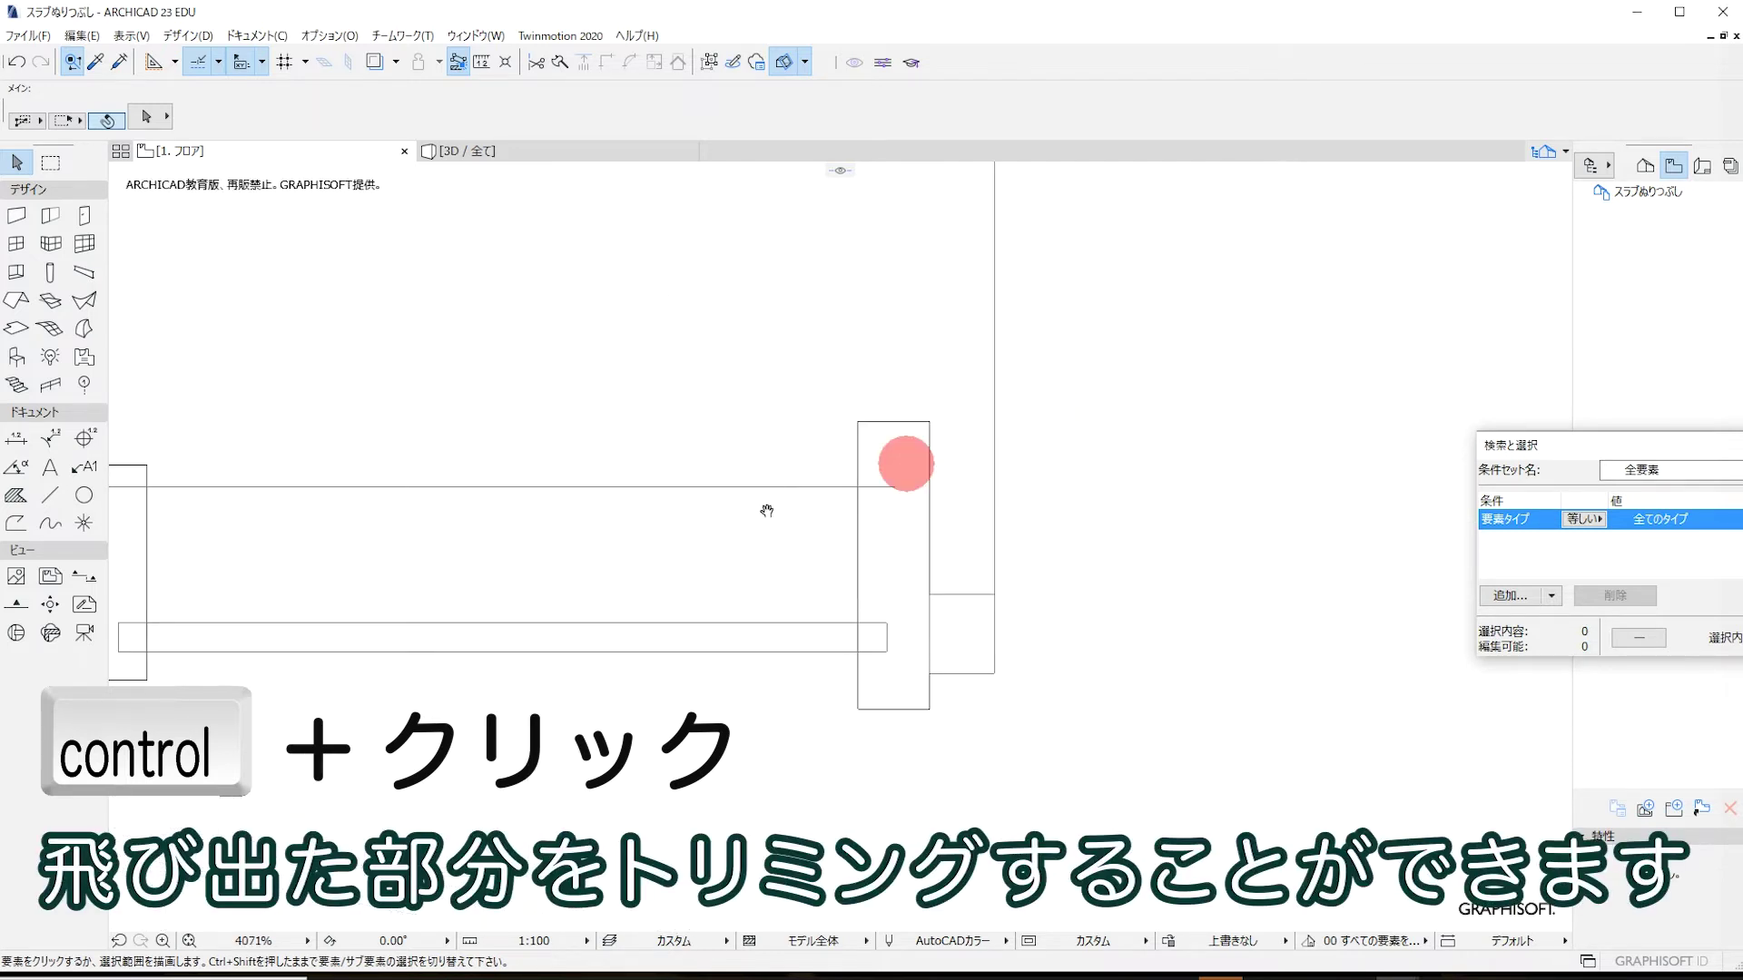
pyautogui.keyDown('ctrl'); pyautogui.click(841, 499); pyautogui.keyUp('ctrl')
pyautogui.moveTo(486, 525)
pyautogui.mouseDown(button='middle')
pyautogui.moveTo(442, 498)
pyautogui.moveTo(484, 494)
pyautogui.mouseUp(button='middle')
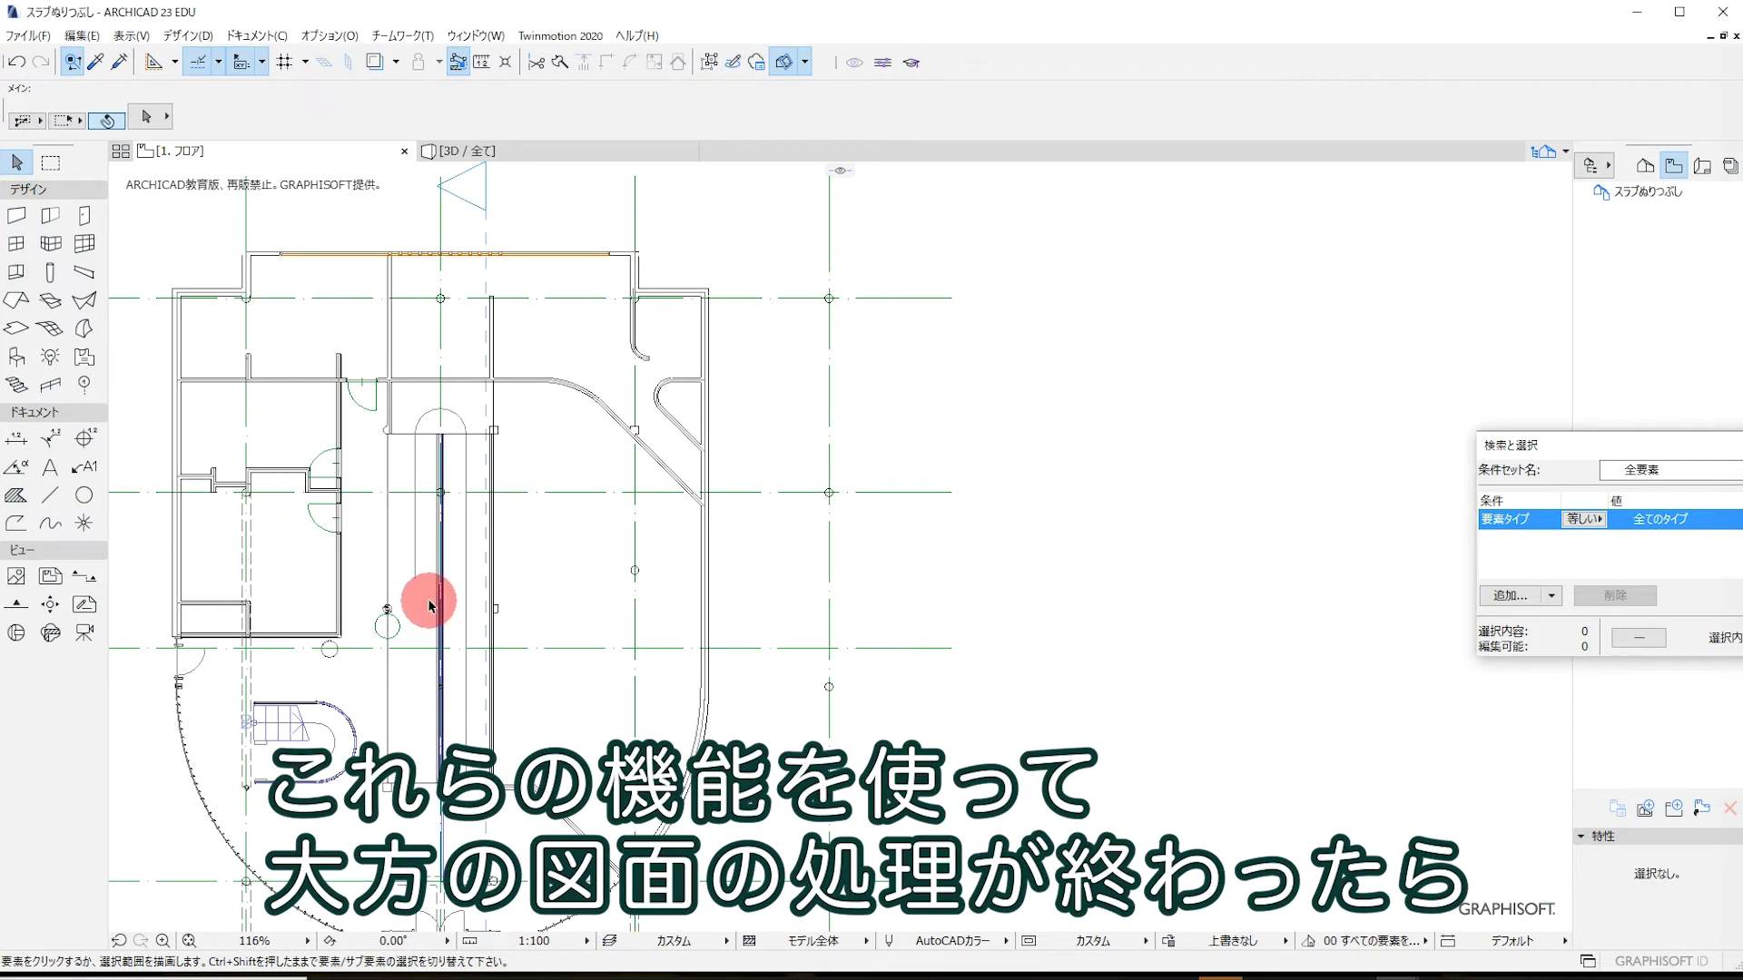
# - Save the cleaned plan as the solo project スラブぬりつぶし.pln via File > Save
pyautogui.click(27, 35)
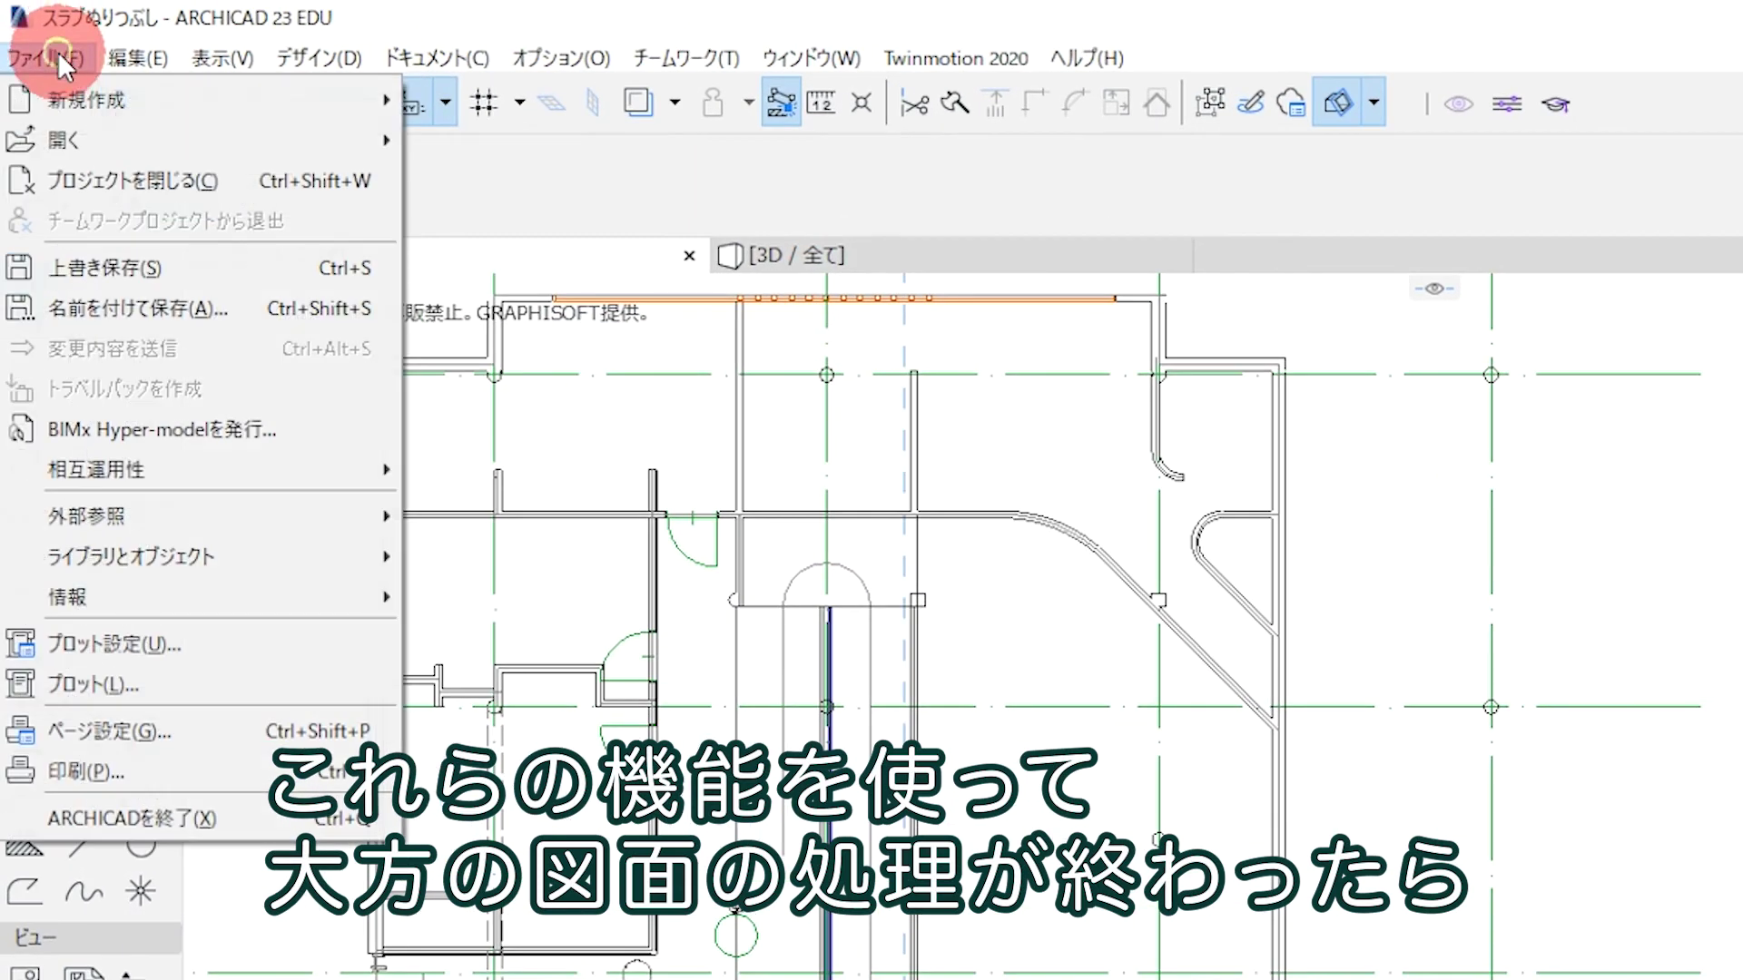
pyautogui.click(225, 272)
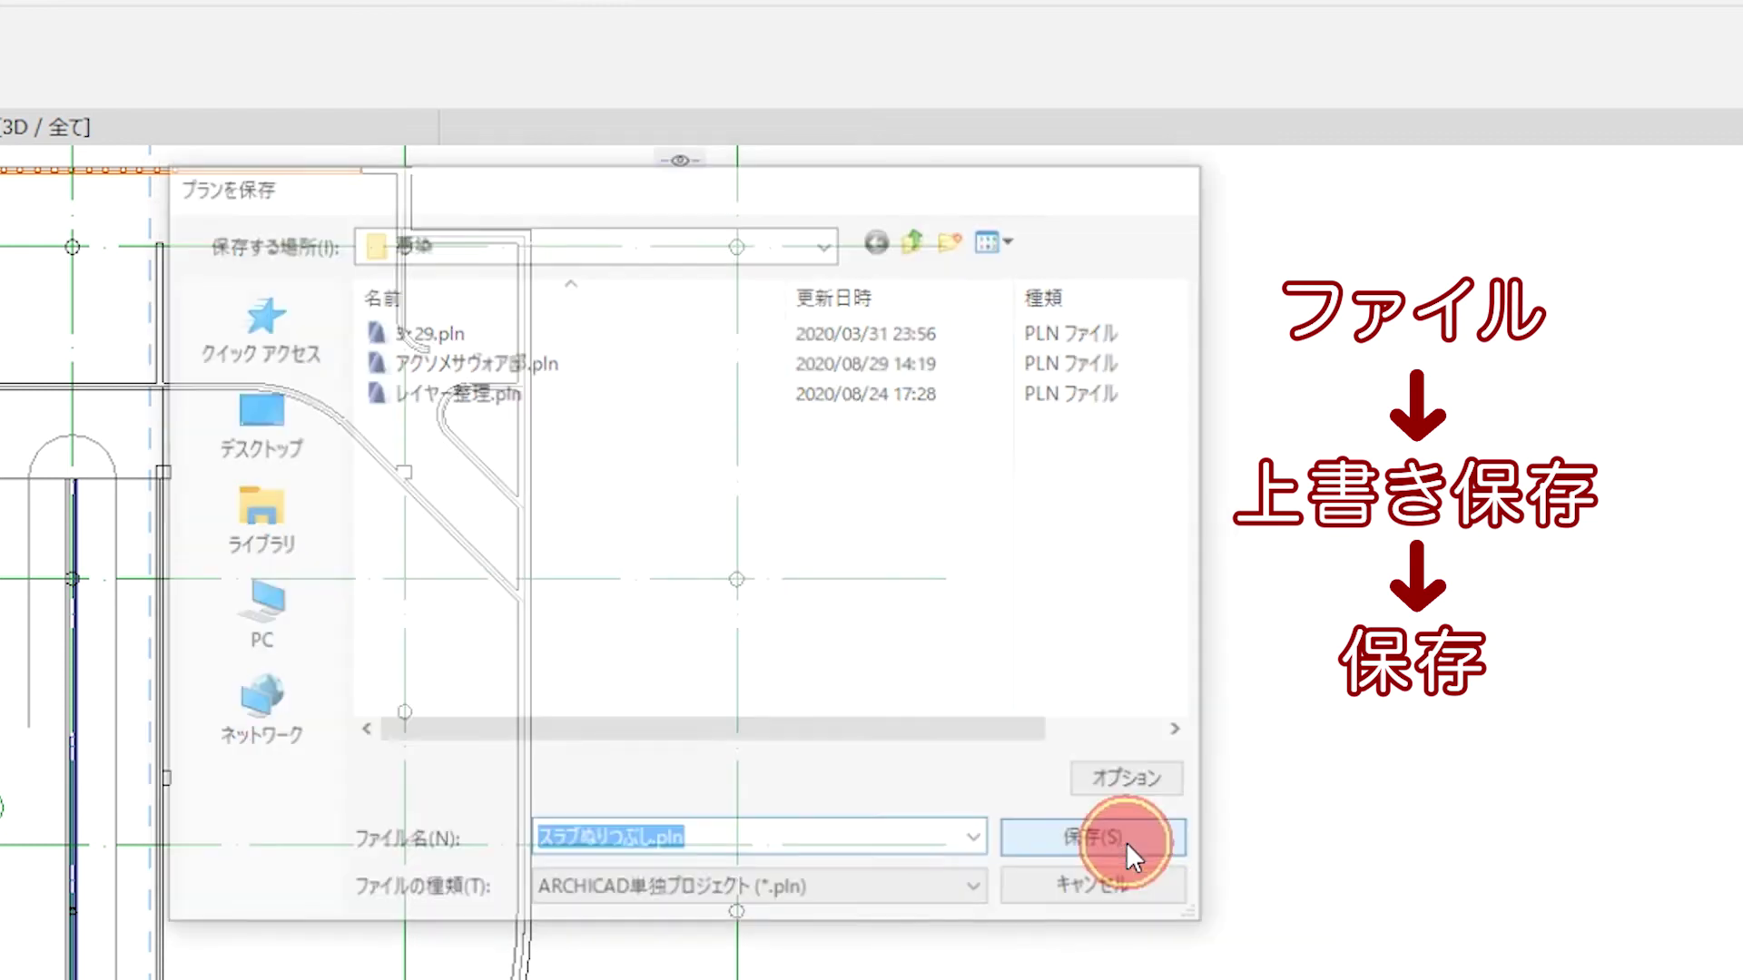
pyautogui.click(1125, 841)
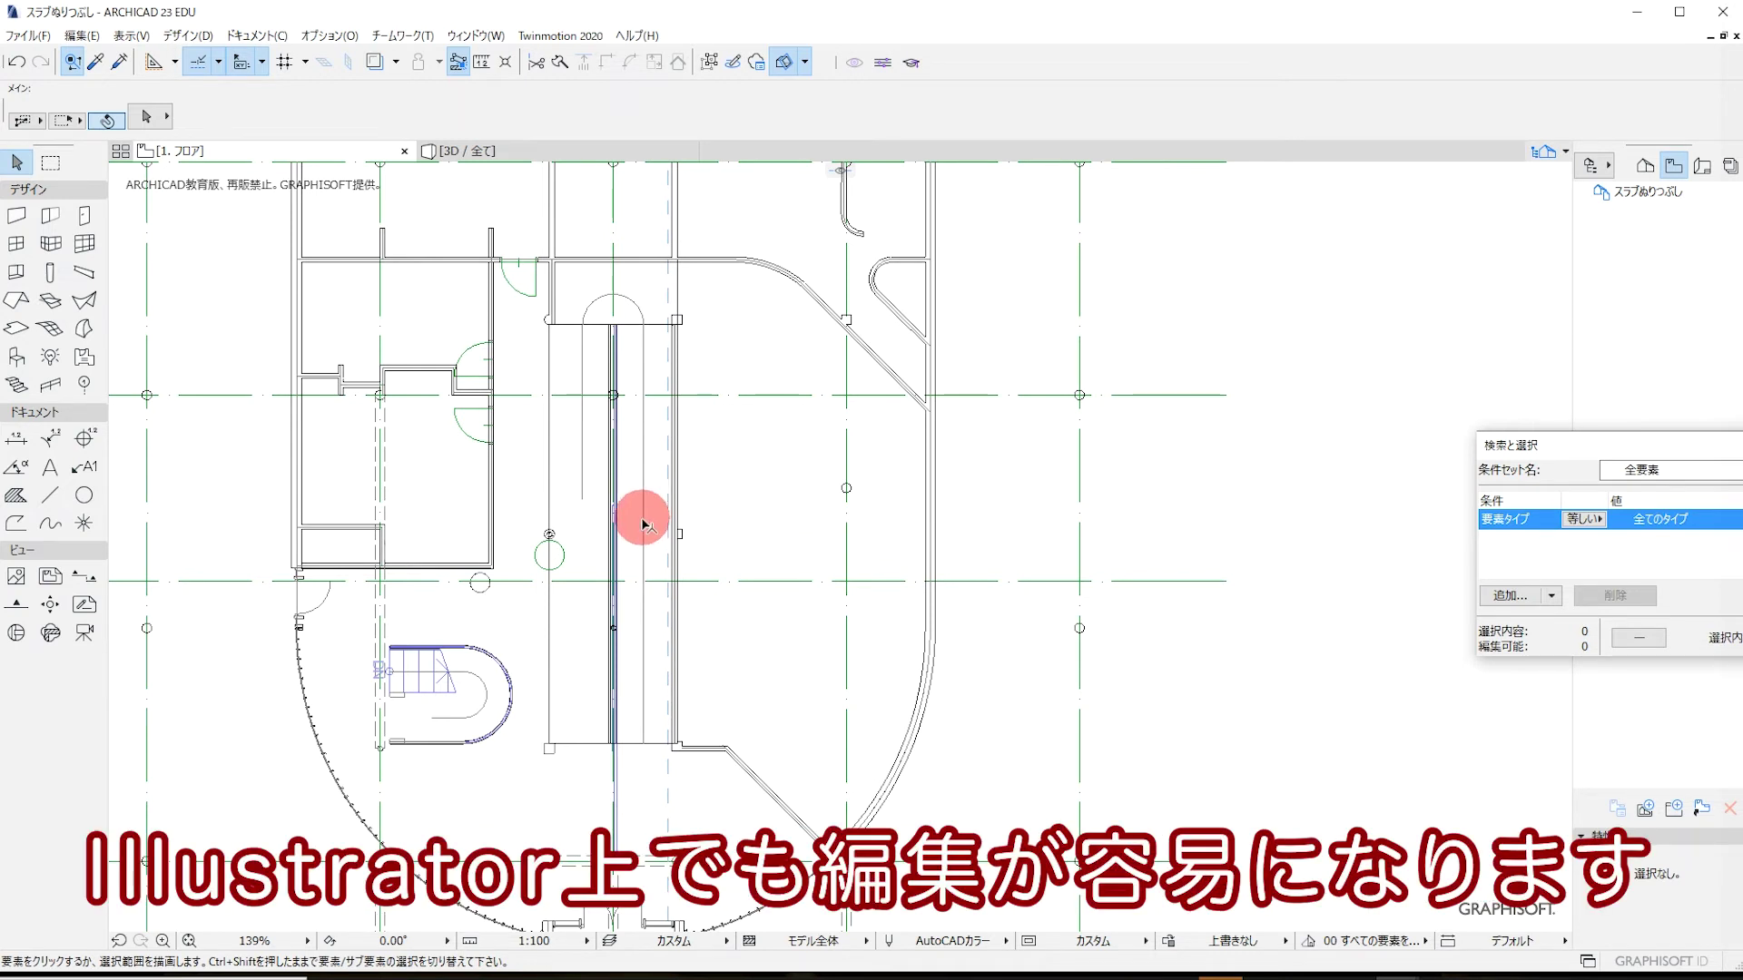
pyautogui.scroll(-2, 646, 518)
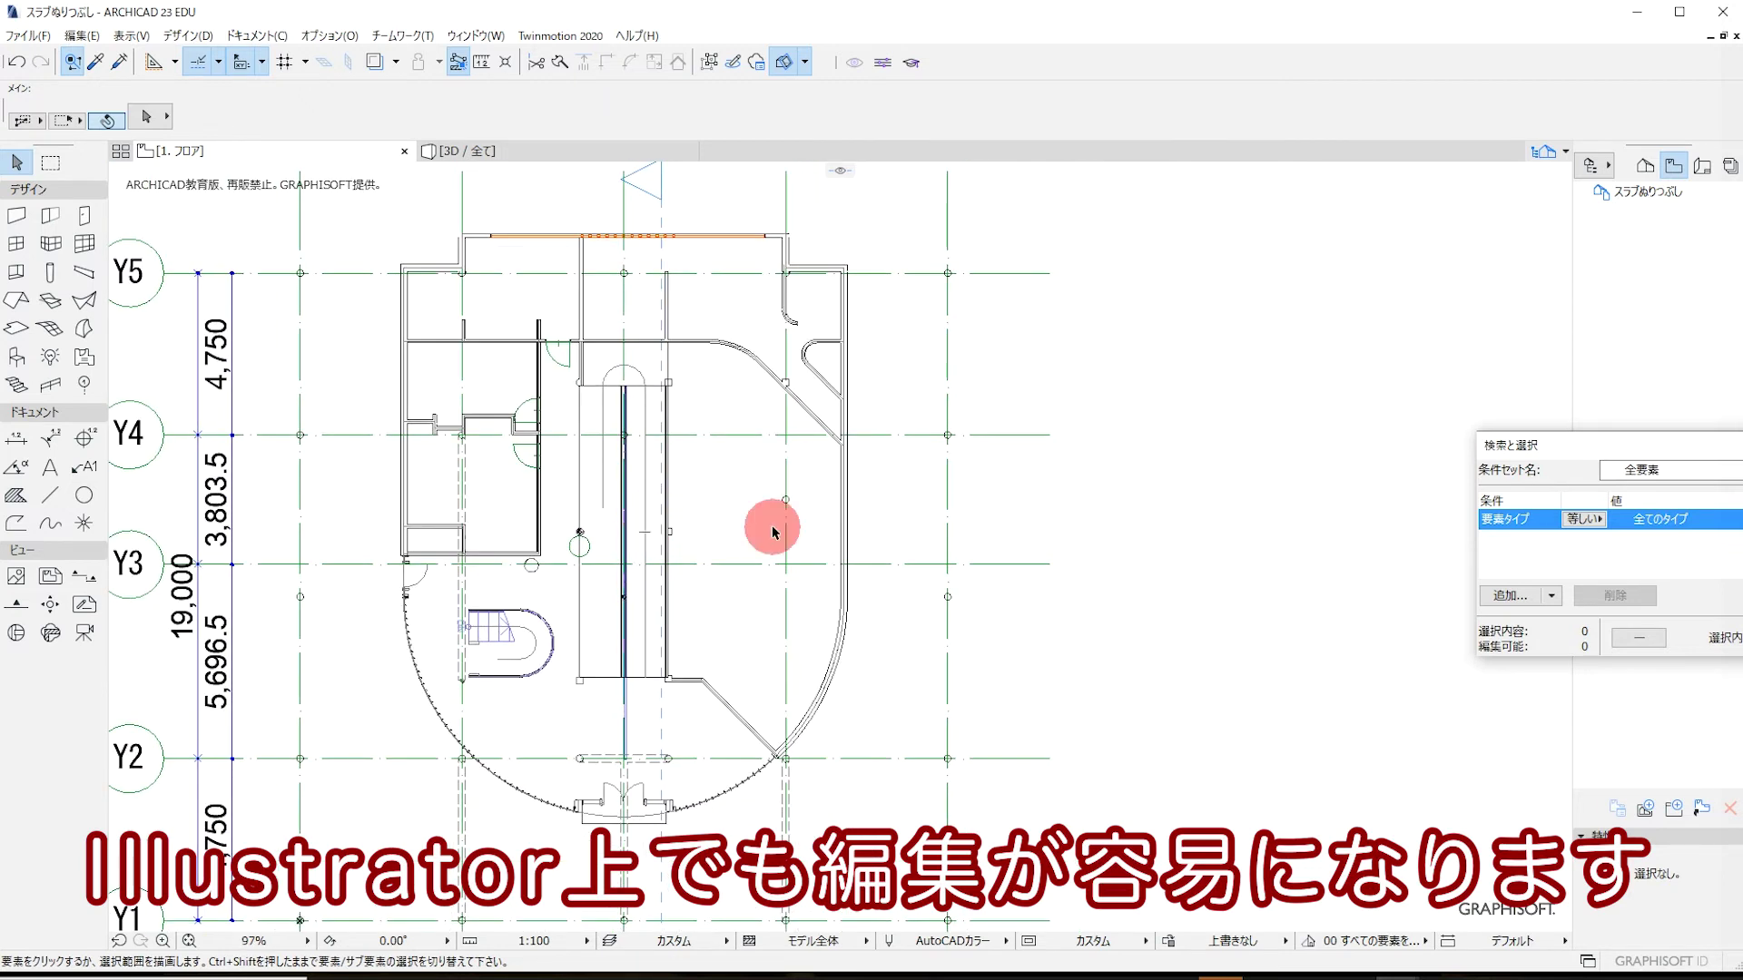